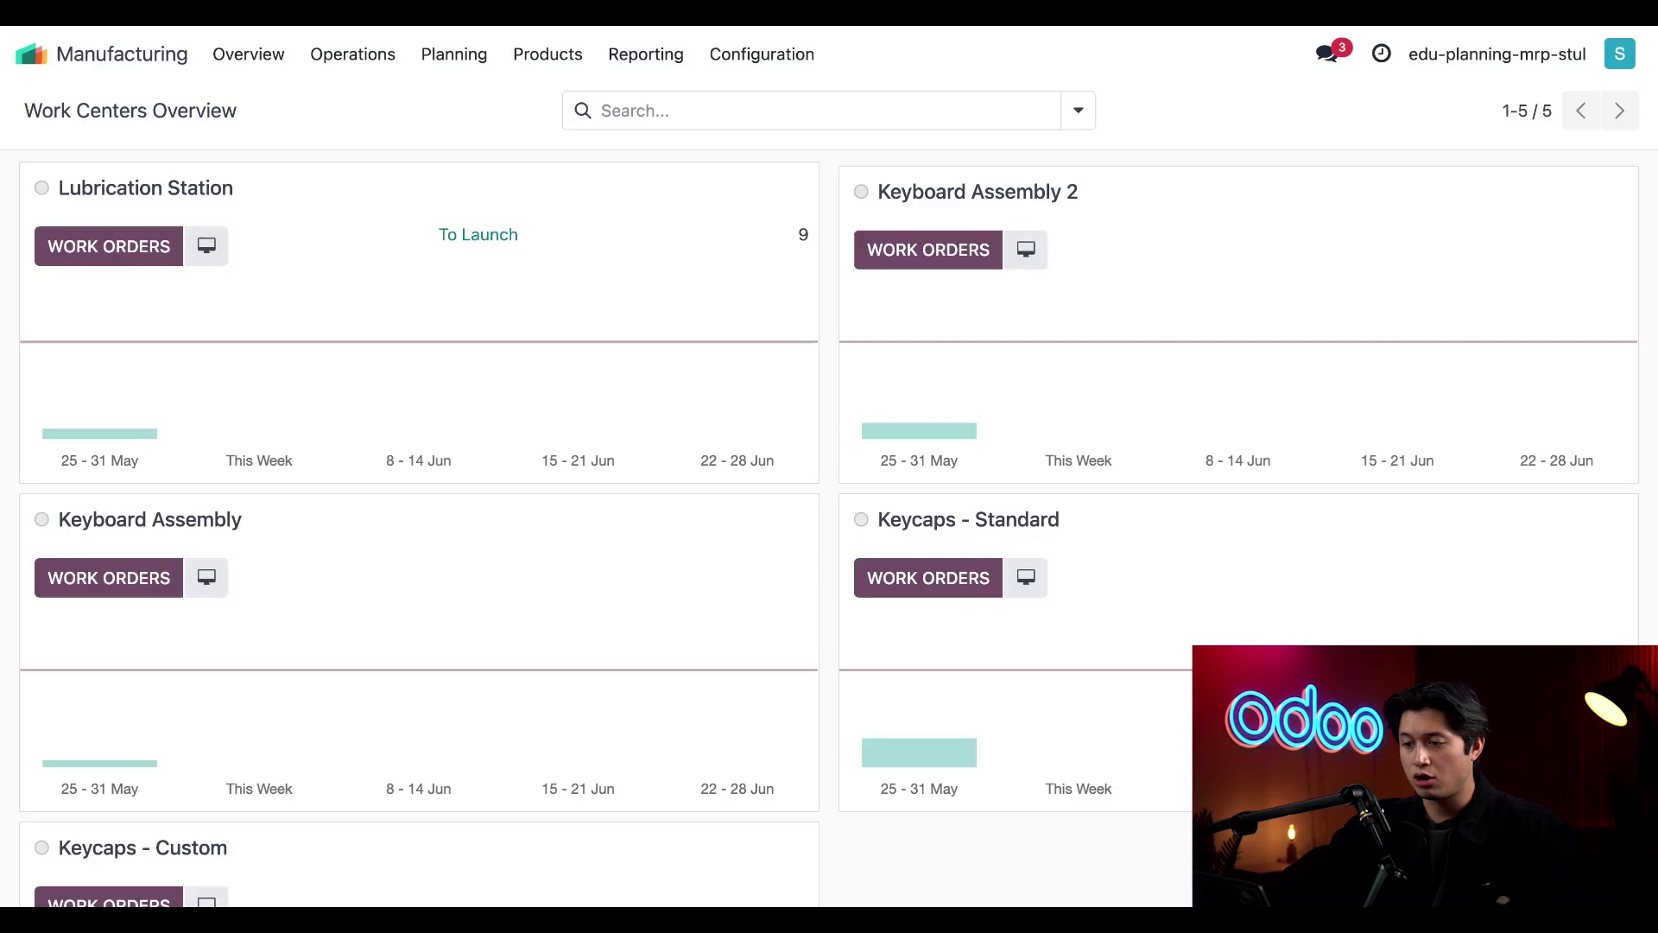
Step: Open the Custom Keyboard product and its Bill of Materials list
left_click(548, 53)
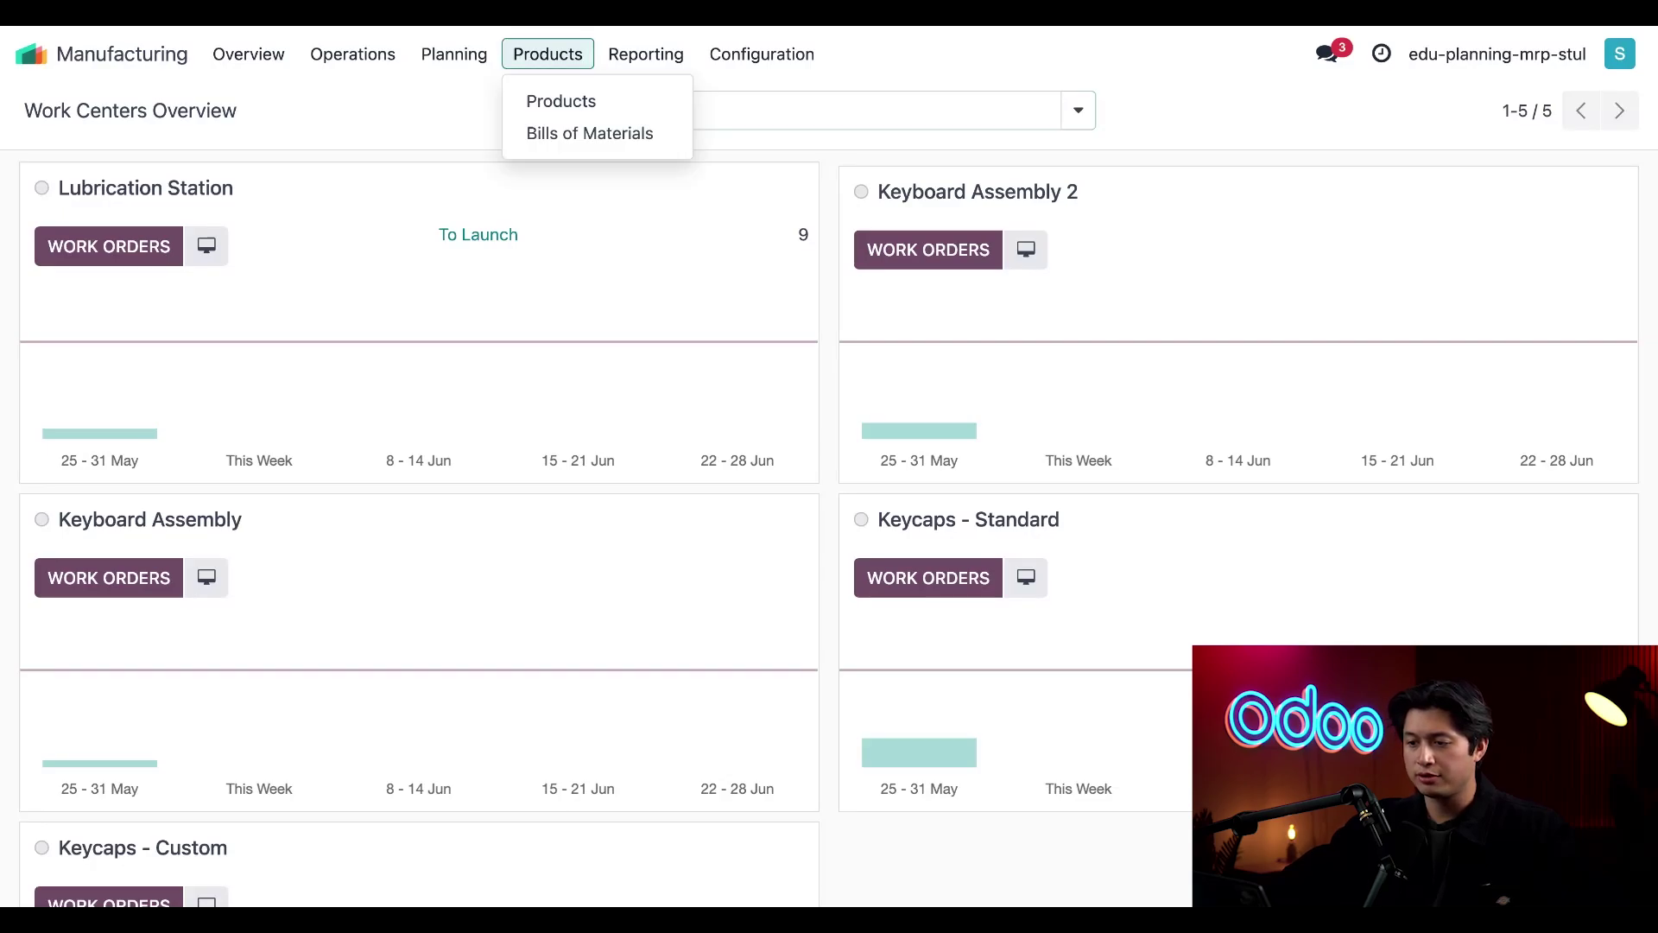
left_click(583, 104)
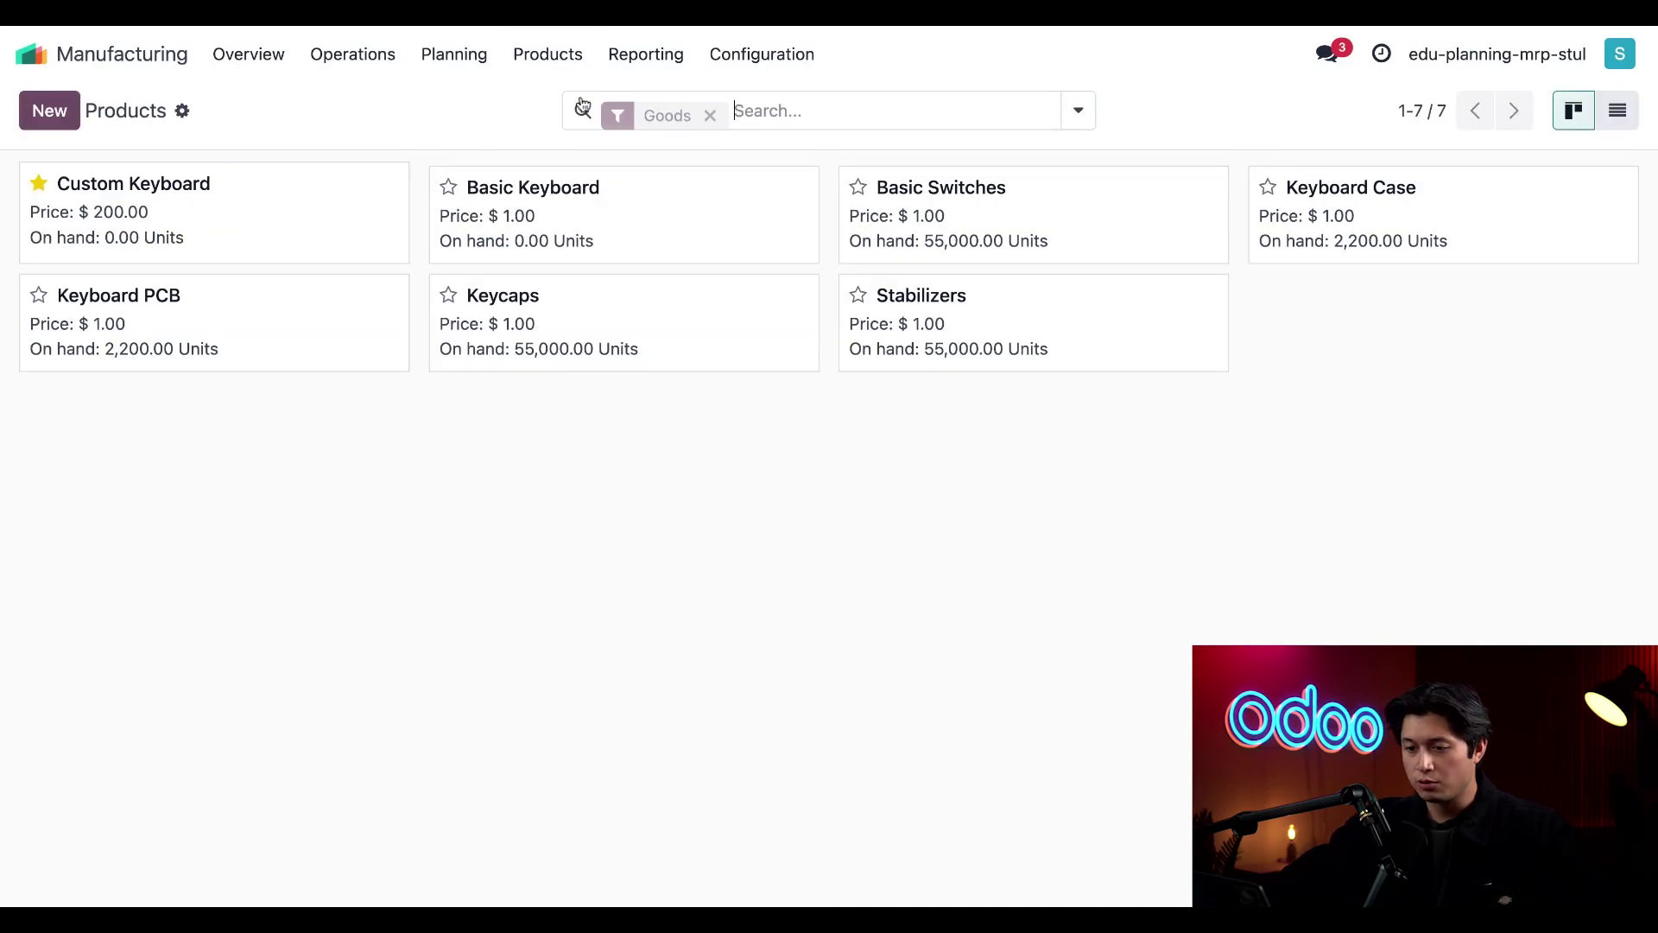
left_click(246, 232)
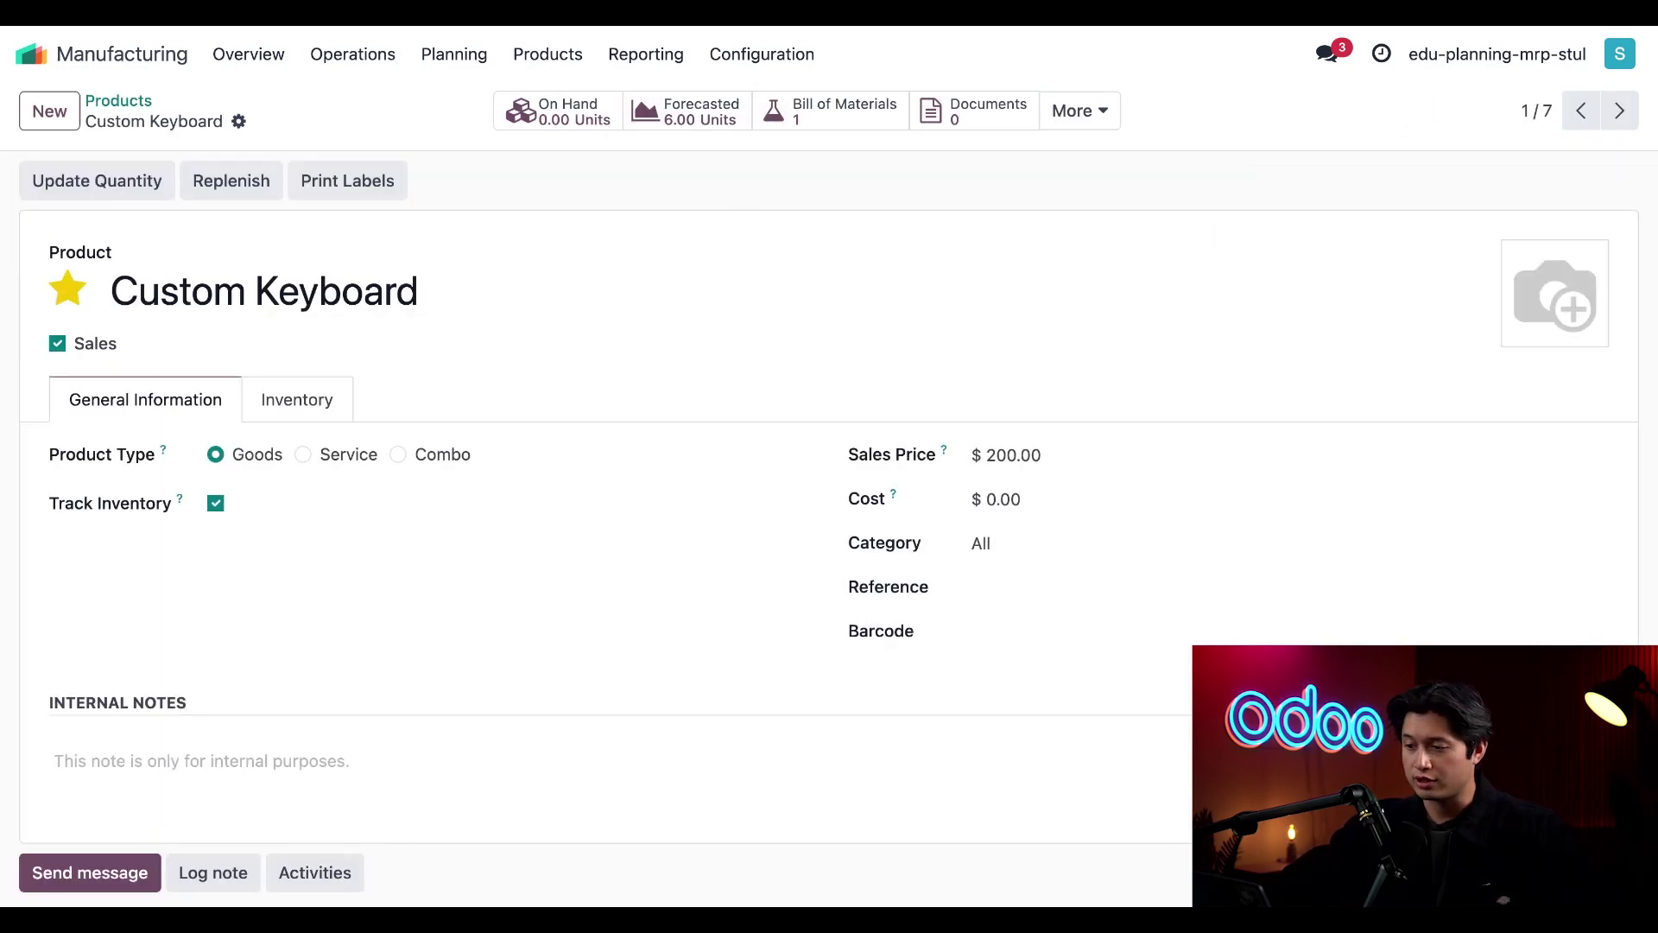
left_click(829, 127)
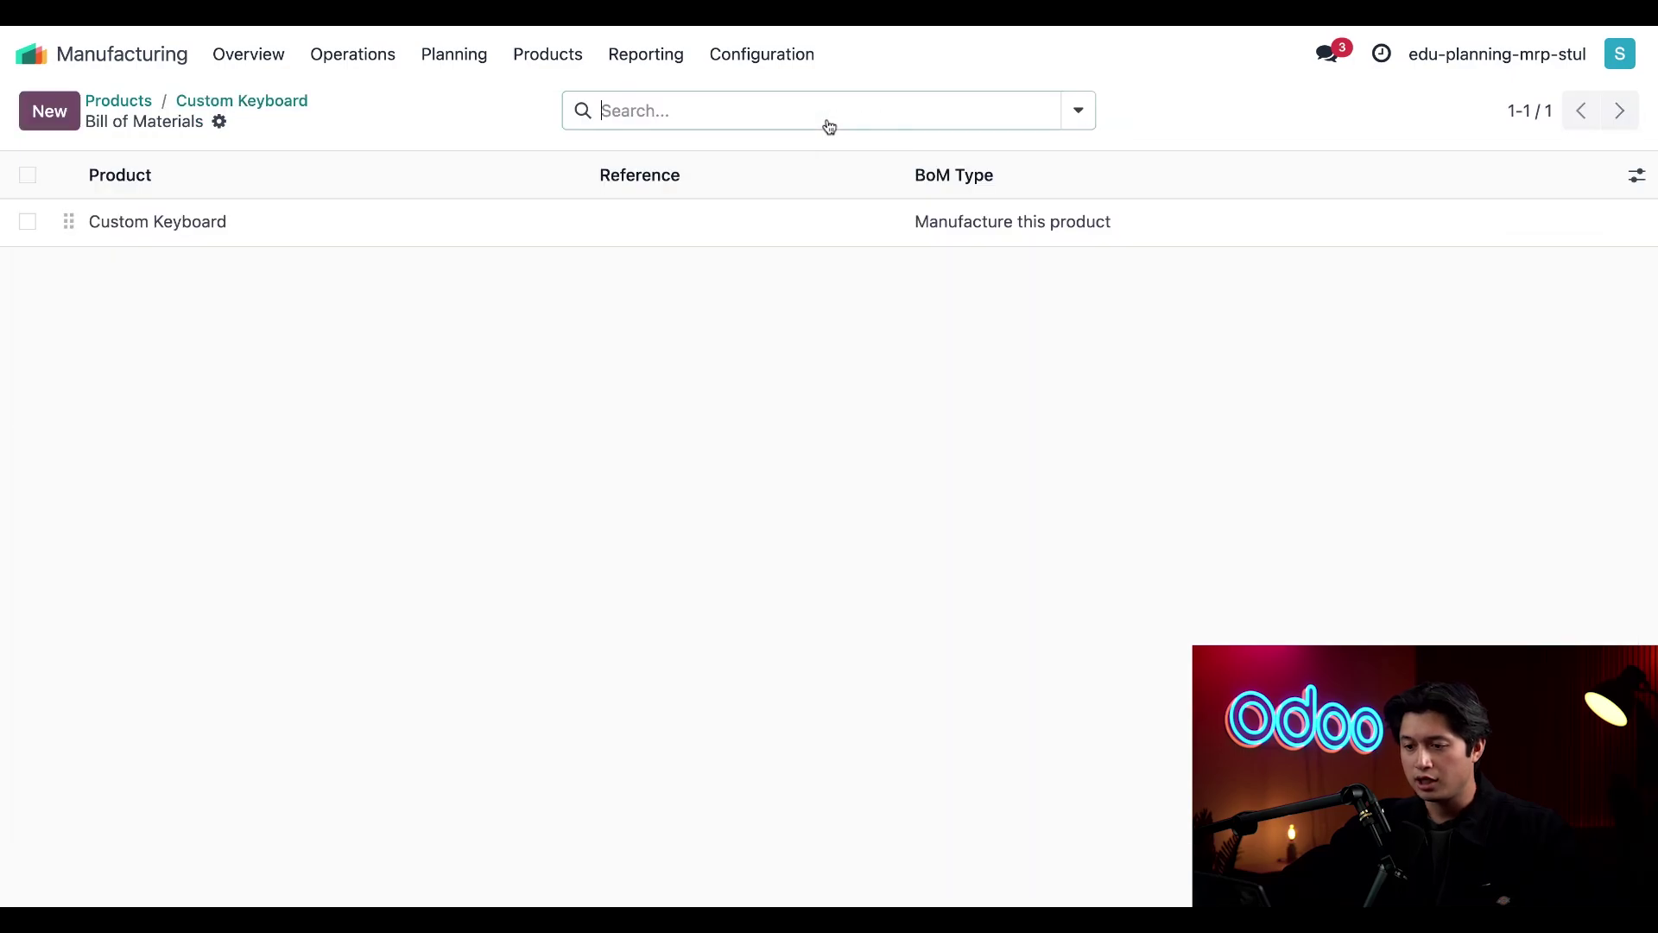
Step: Open the Custom Keyboard BoM and view its four operations totalling 130:00 minutes
left_click(289, 236)
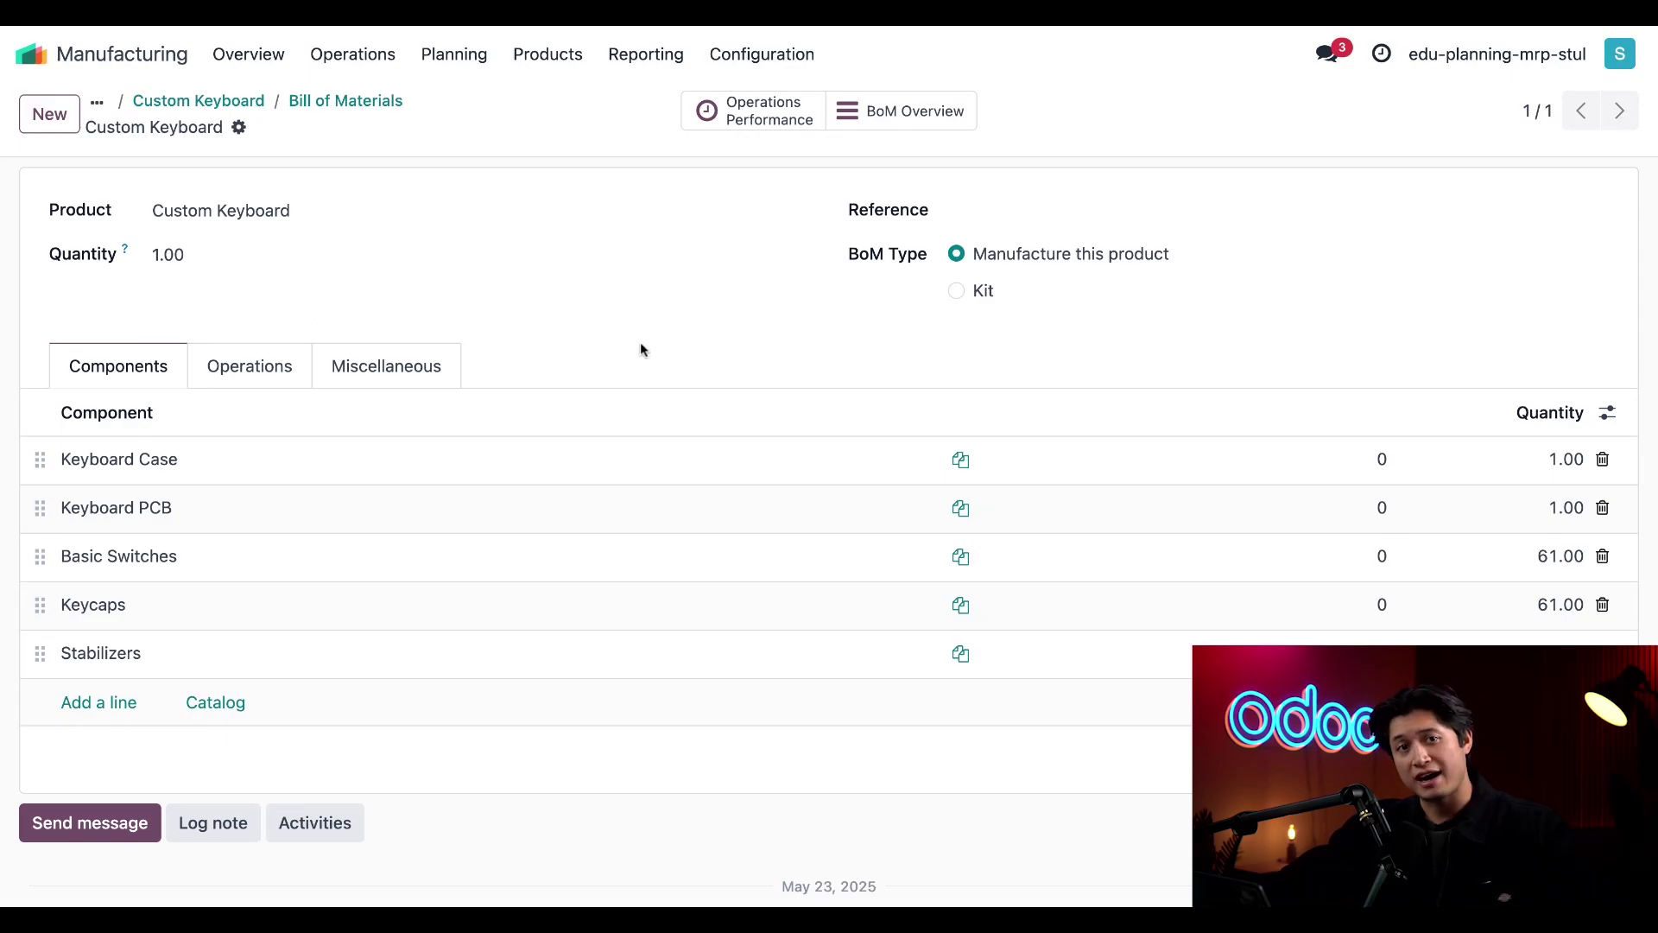
left_click(264, 375)
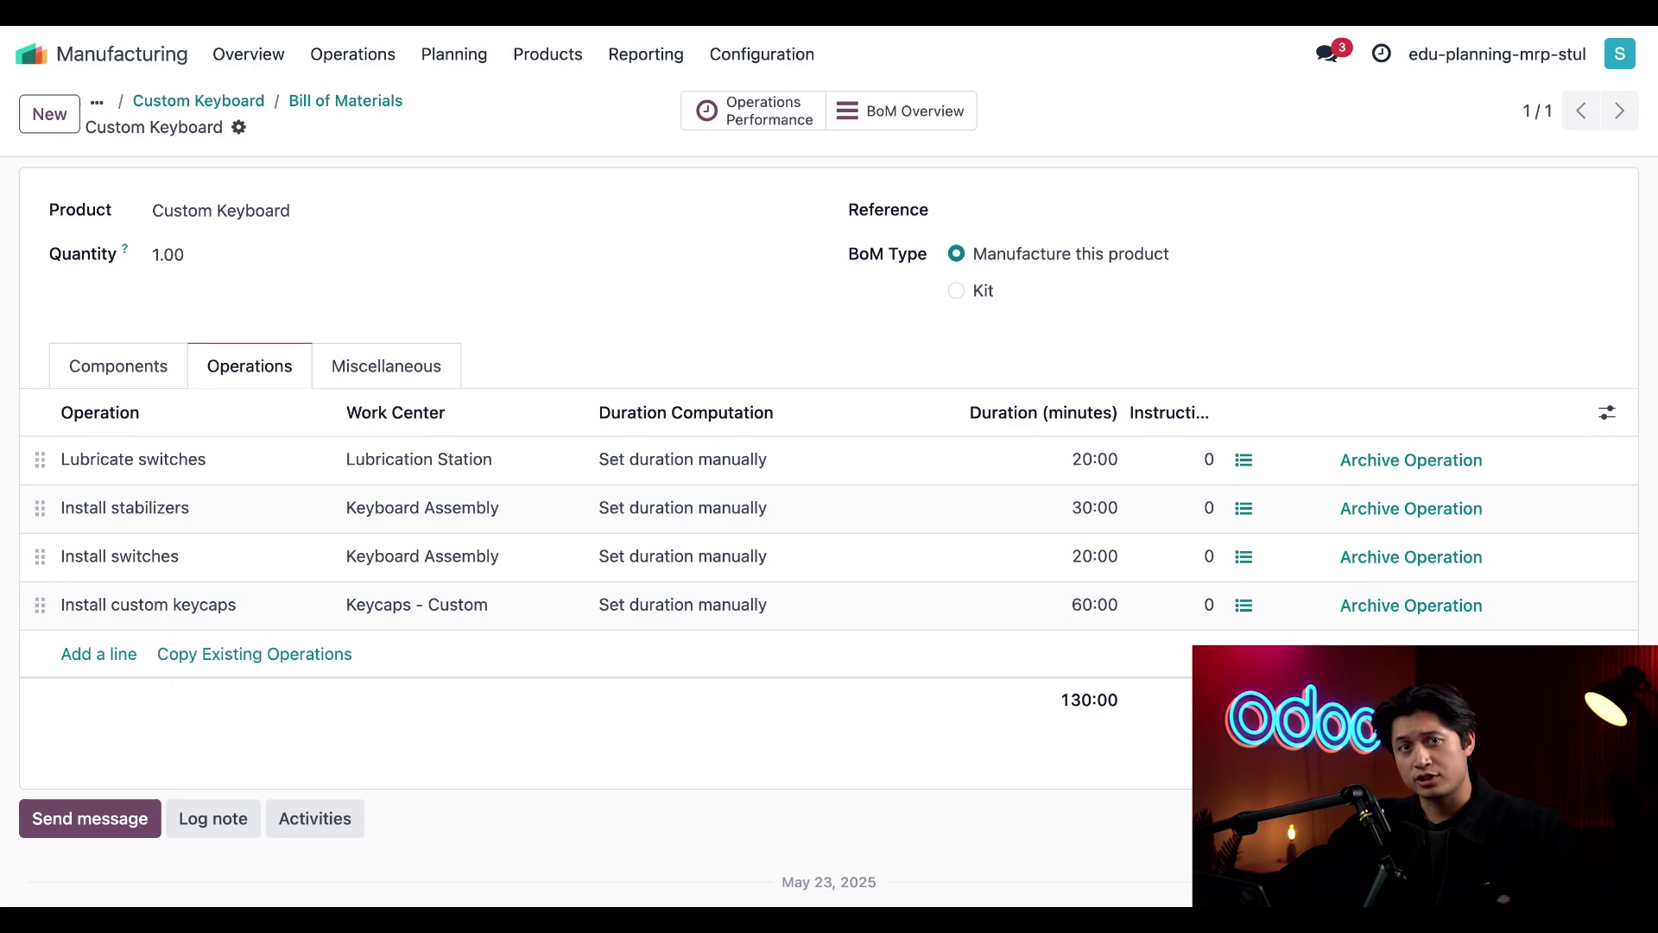
Step: Open the Lubrication Station work center from the Work Centers configuration list
left_click(769, 57)
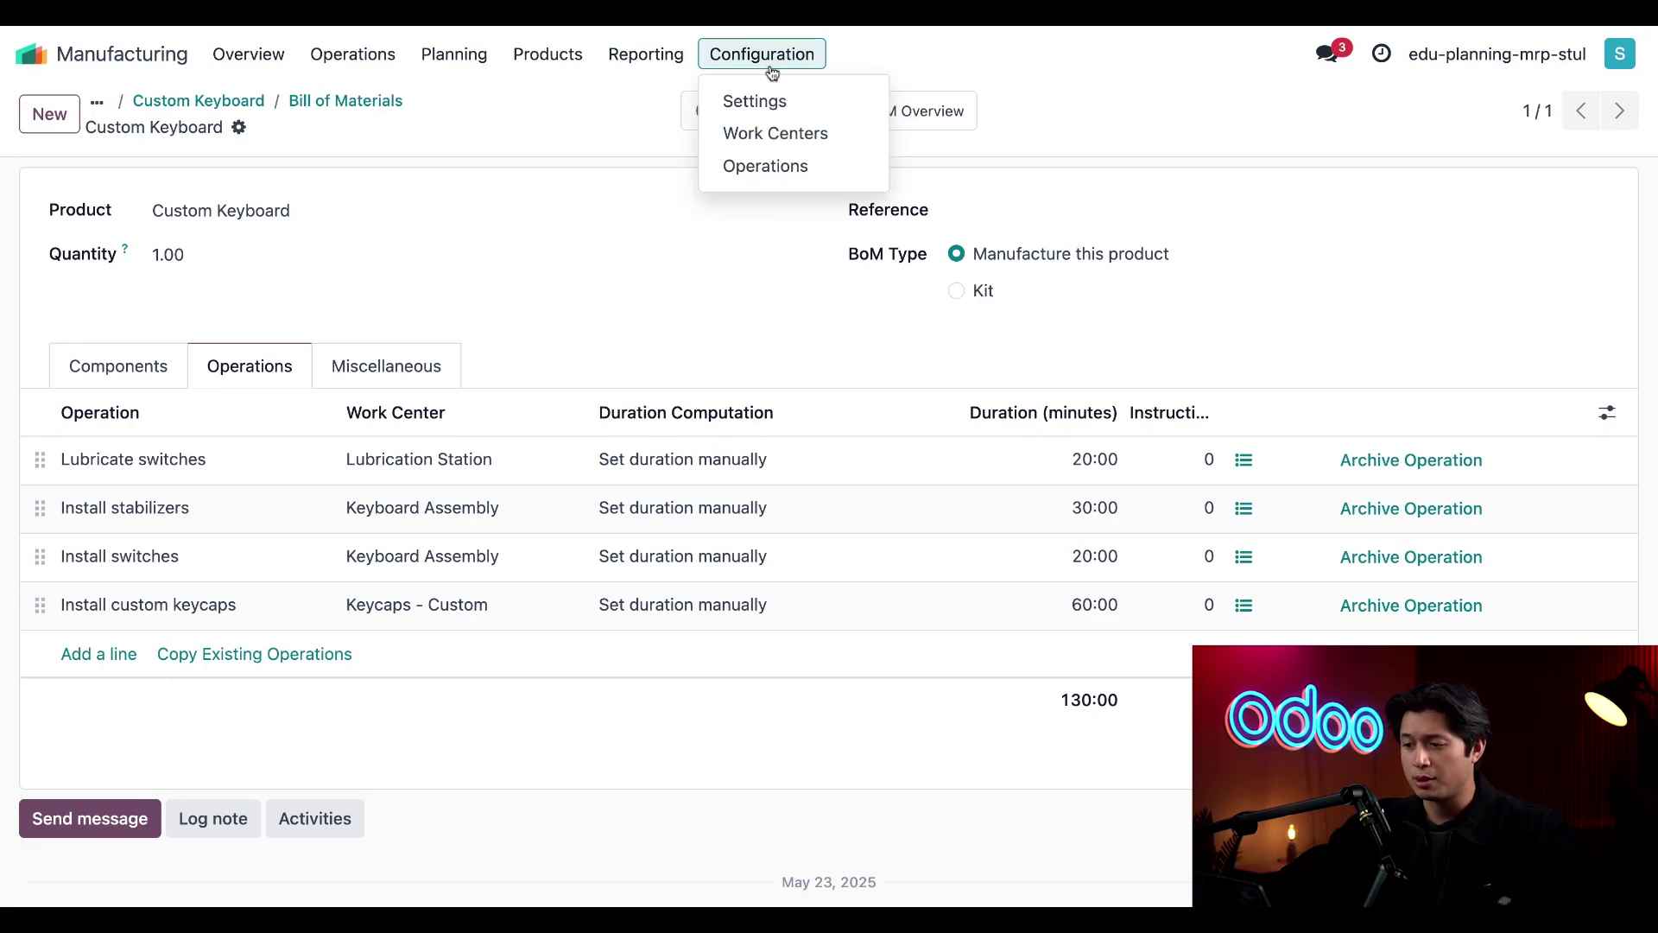
left_click(822, 149)
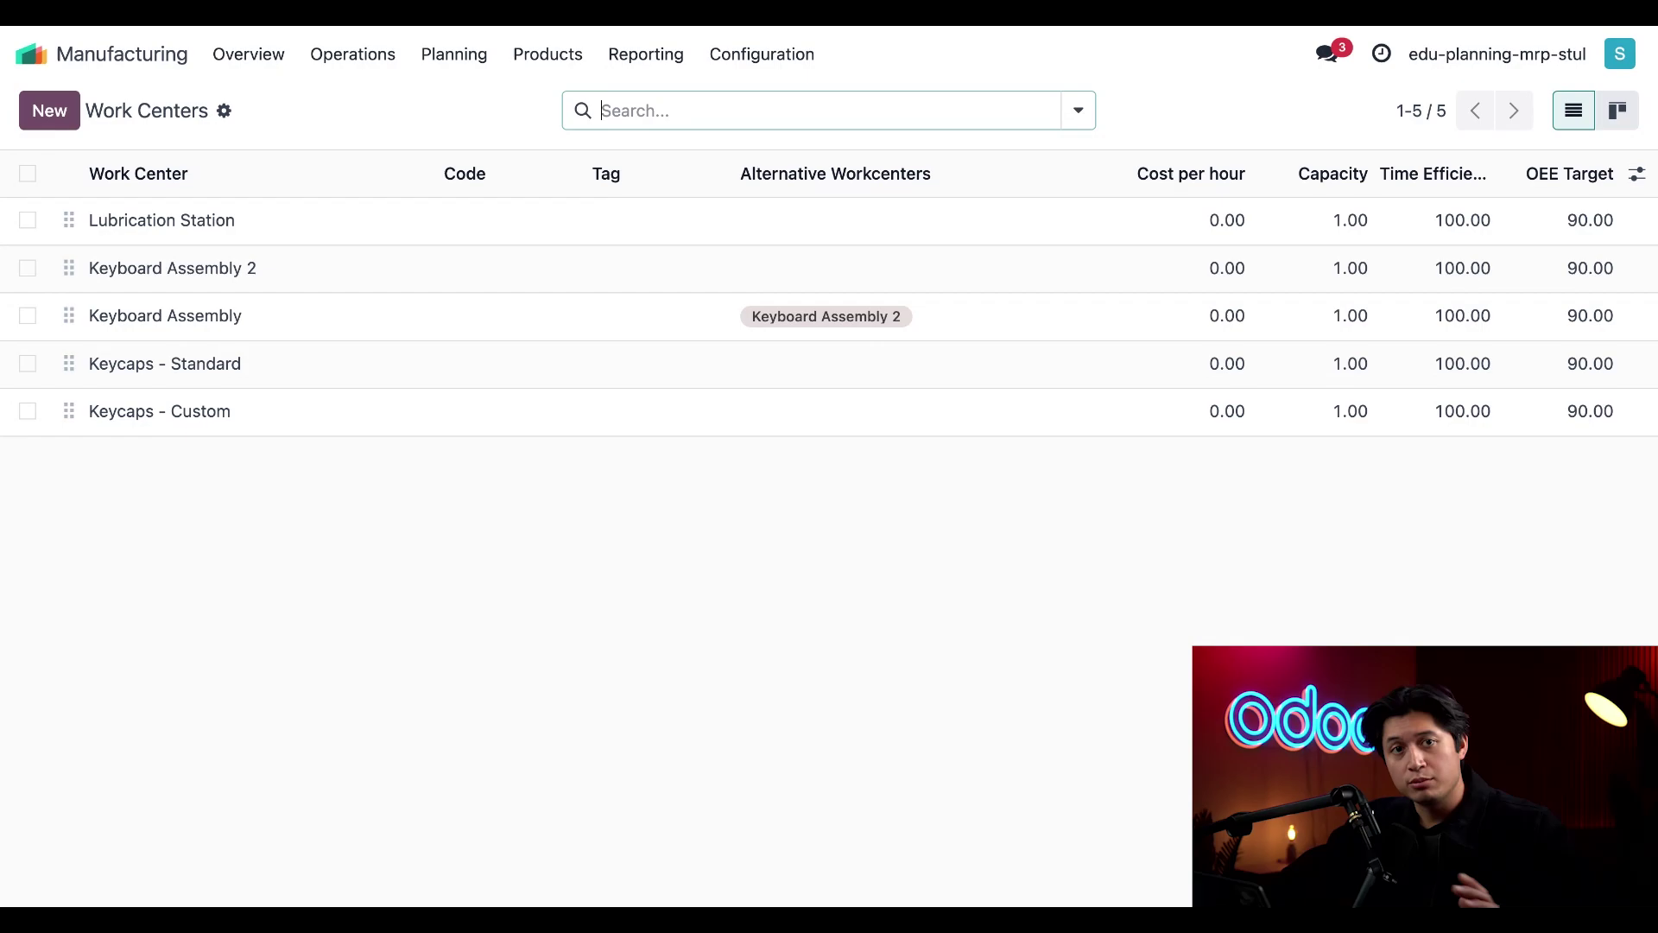
left_click(354, 230)
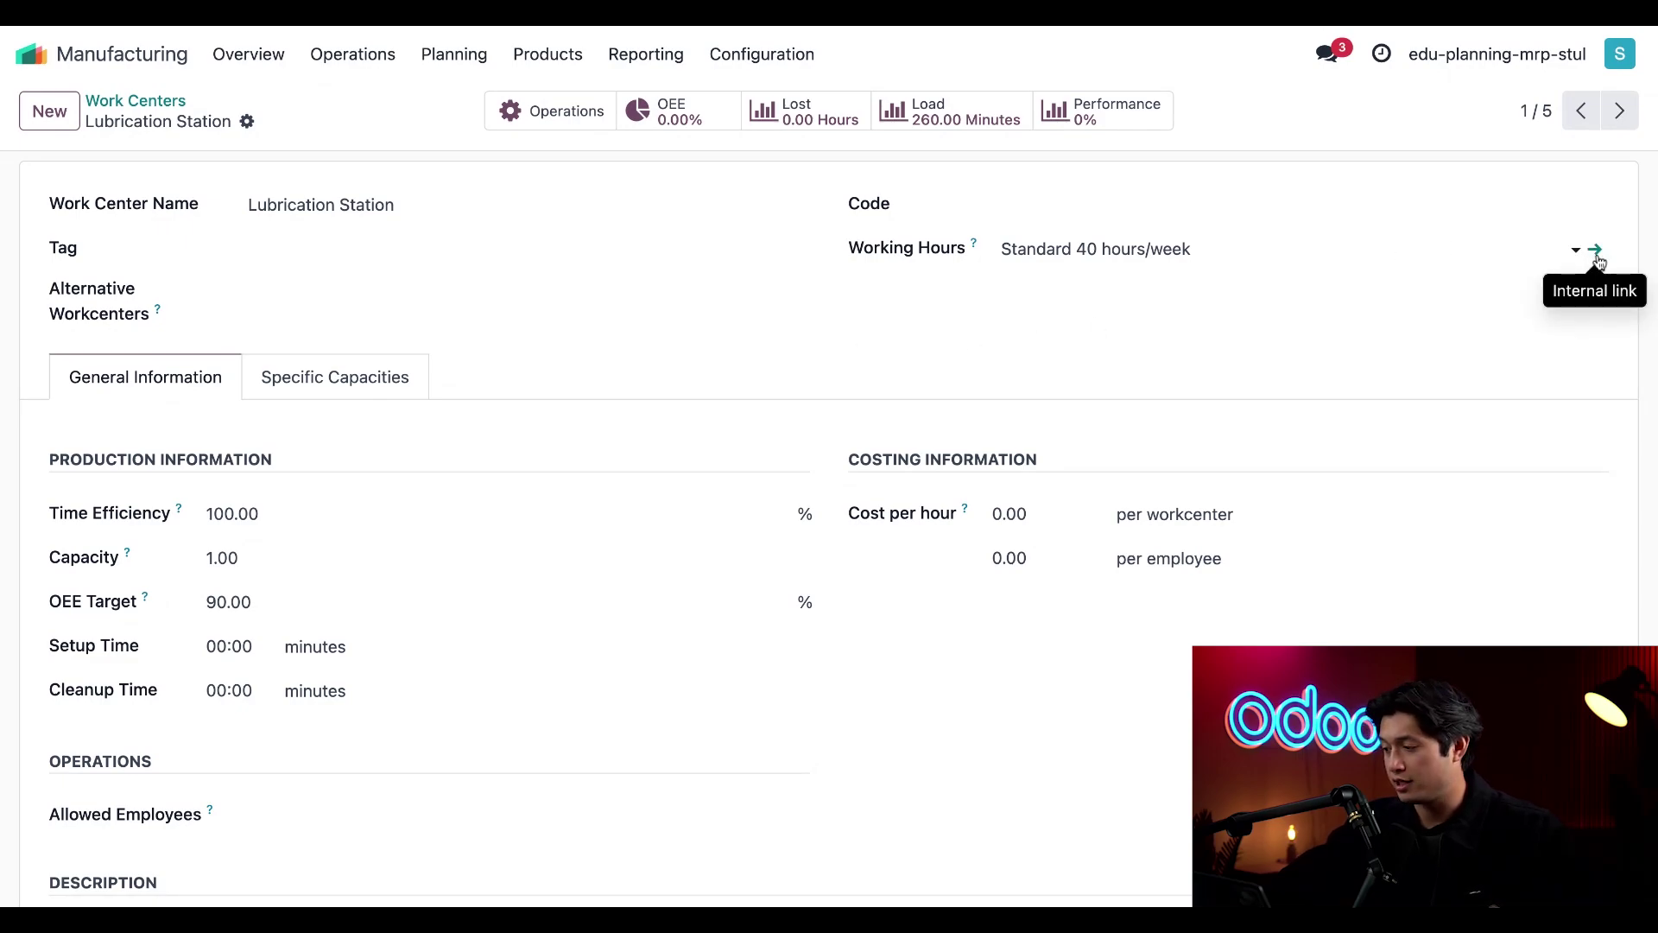
Step: Open the Standard 40 hours/week schedule and review its weekday 08:00–12:00 and 13:00–17:00 blocks
left_click(1595, 251)
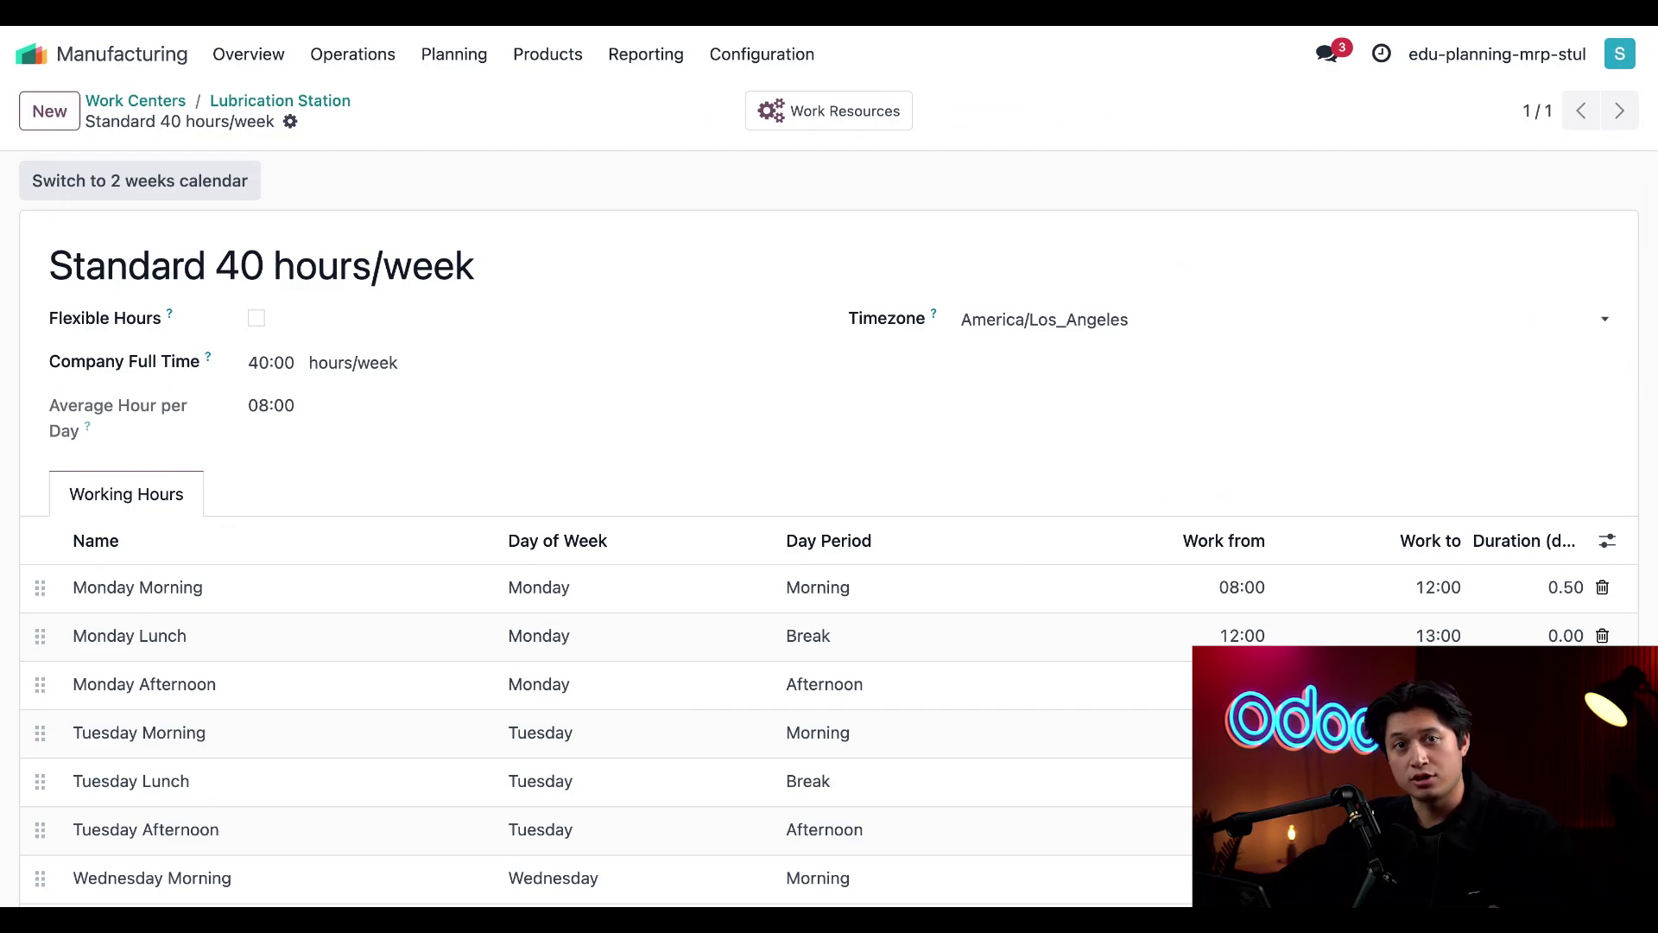
scroll(829, 518, "down", 4)
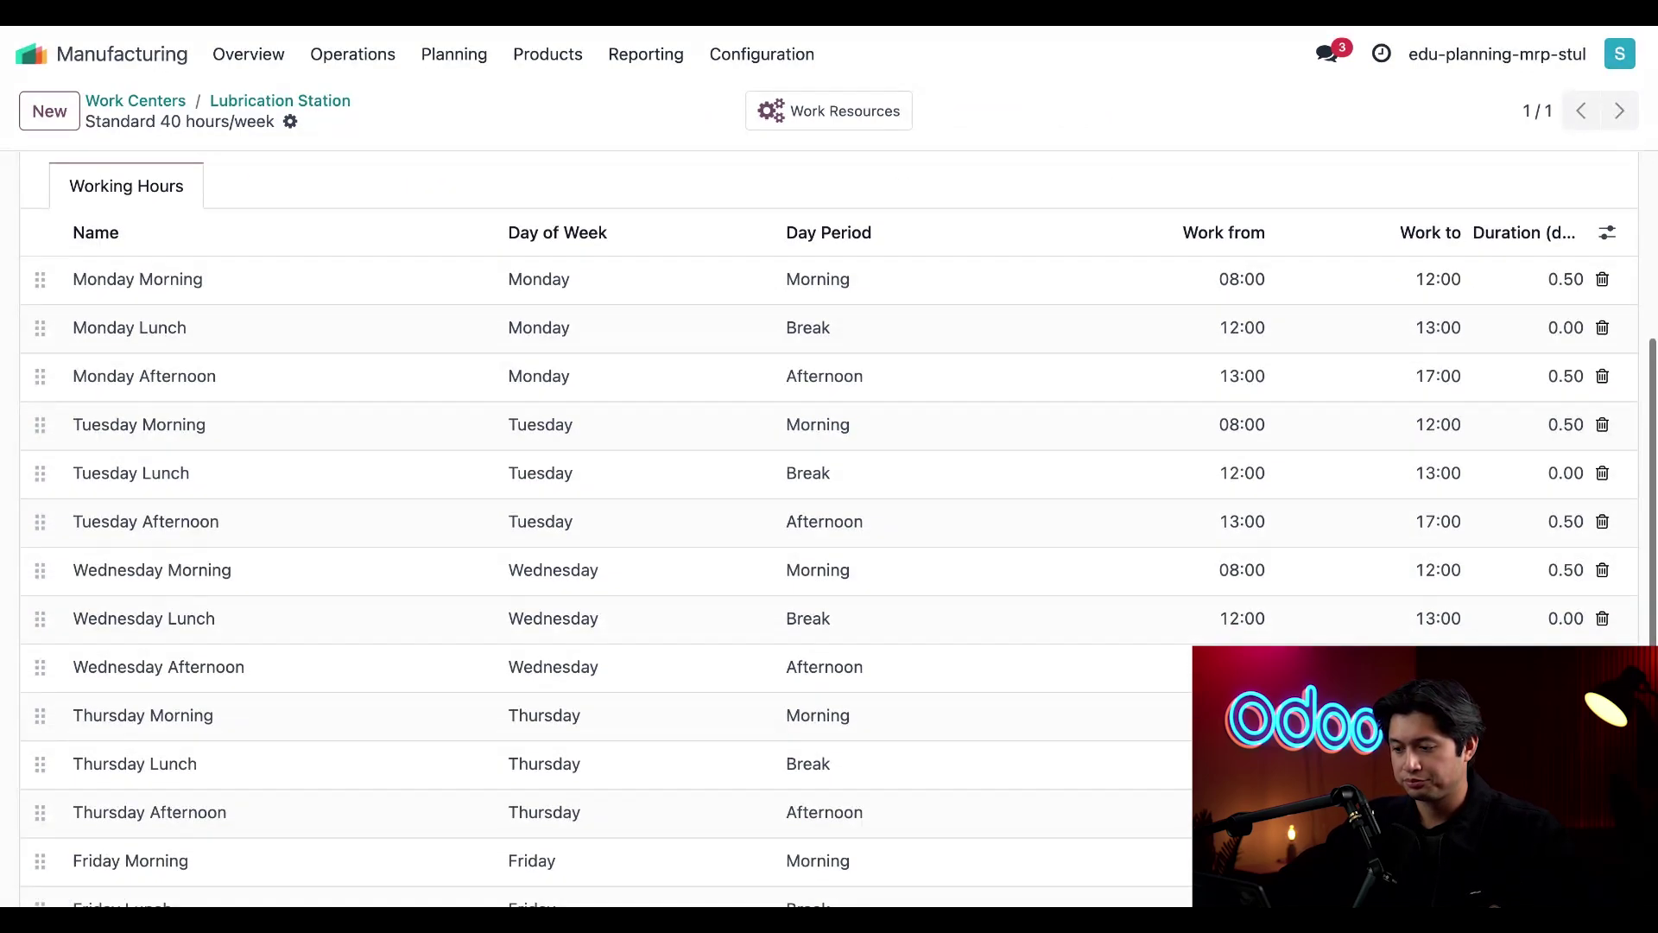
scroll(829, 518, "up", 4)
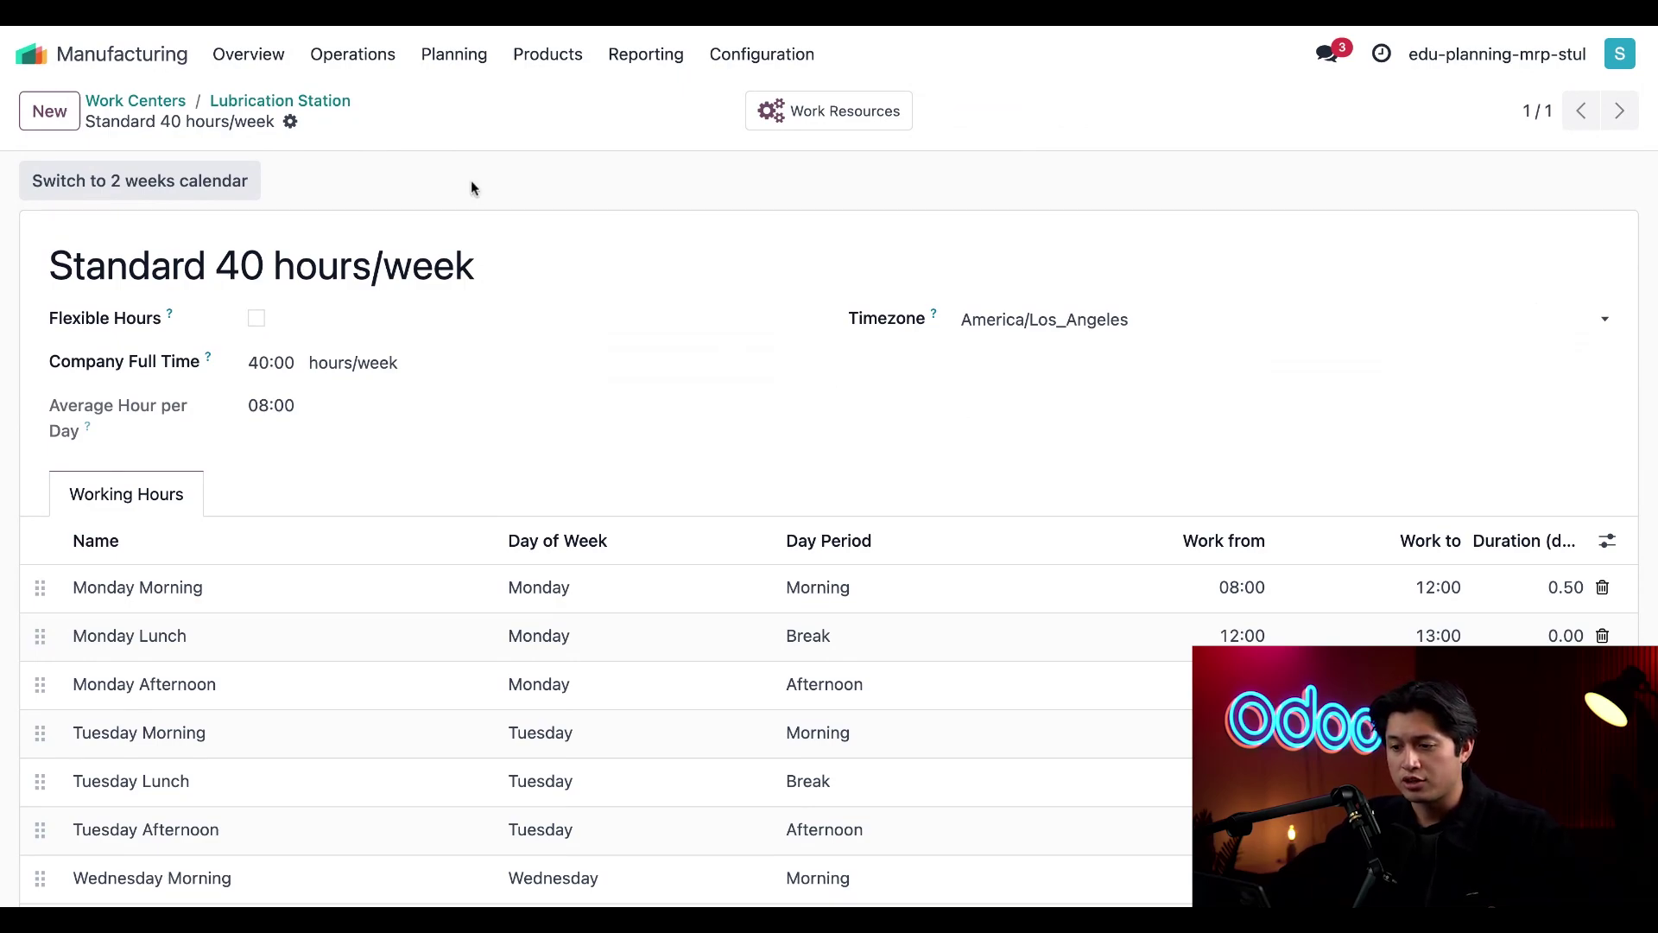
Step: Create and confirm manufacturing order WH/MO/00031 for 1.00 Custom Keyboard
left_click(354, 58)
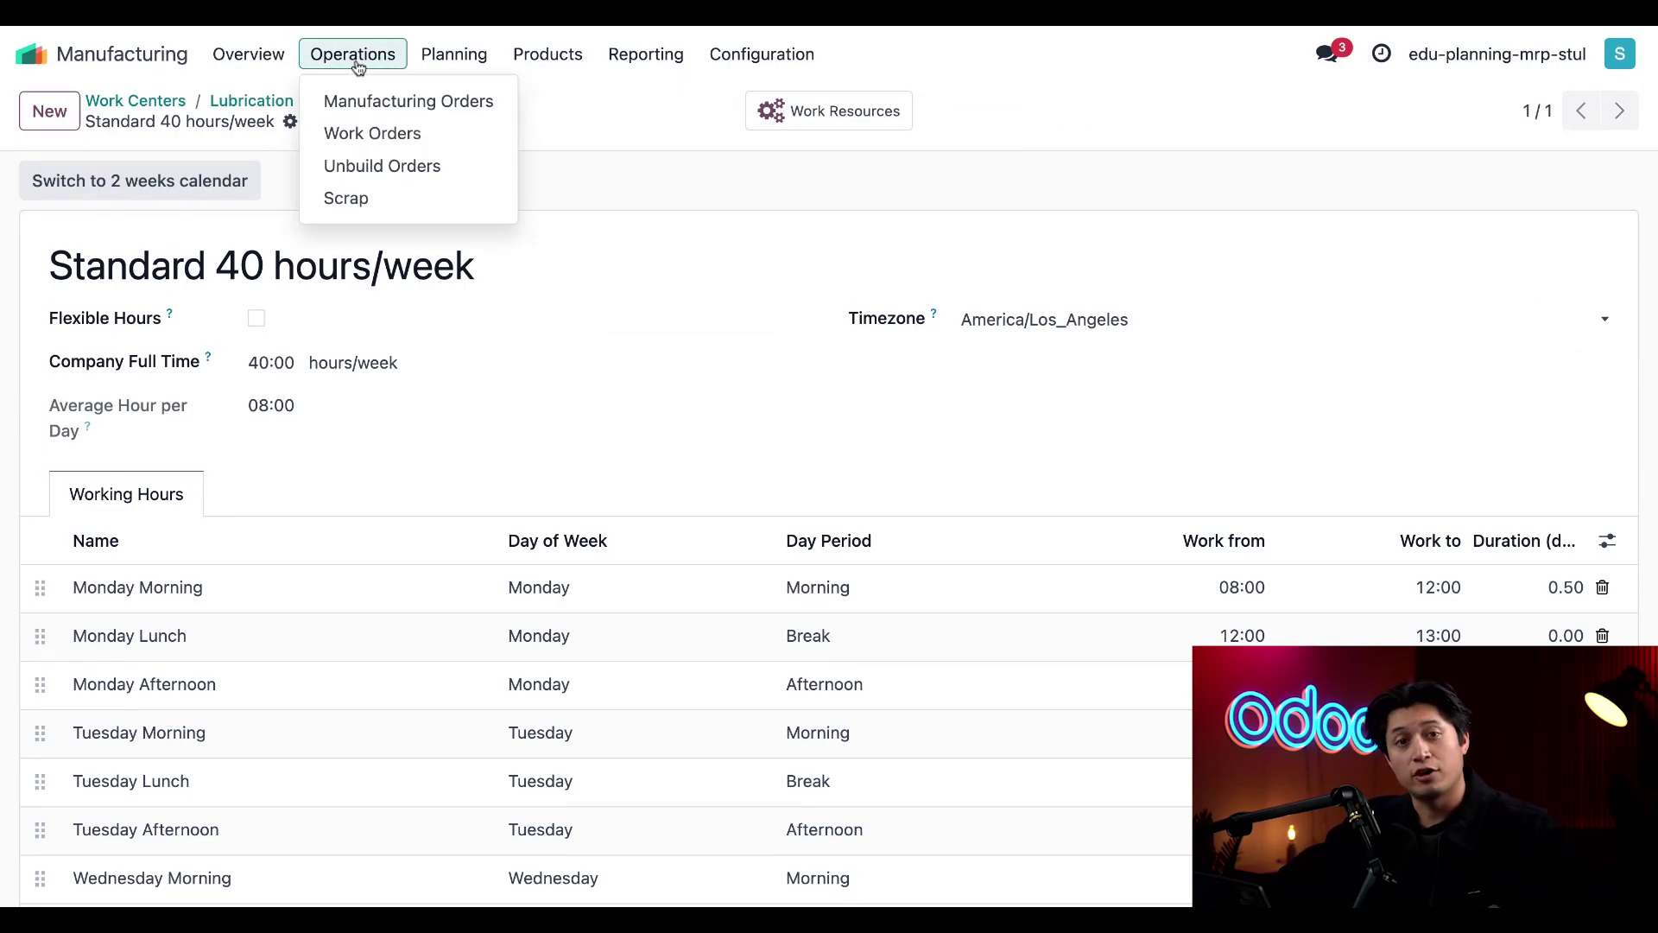
left_click(429, 110)
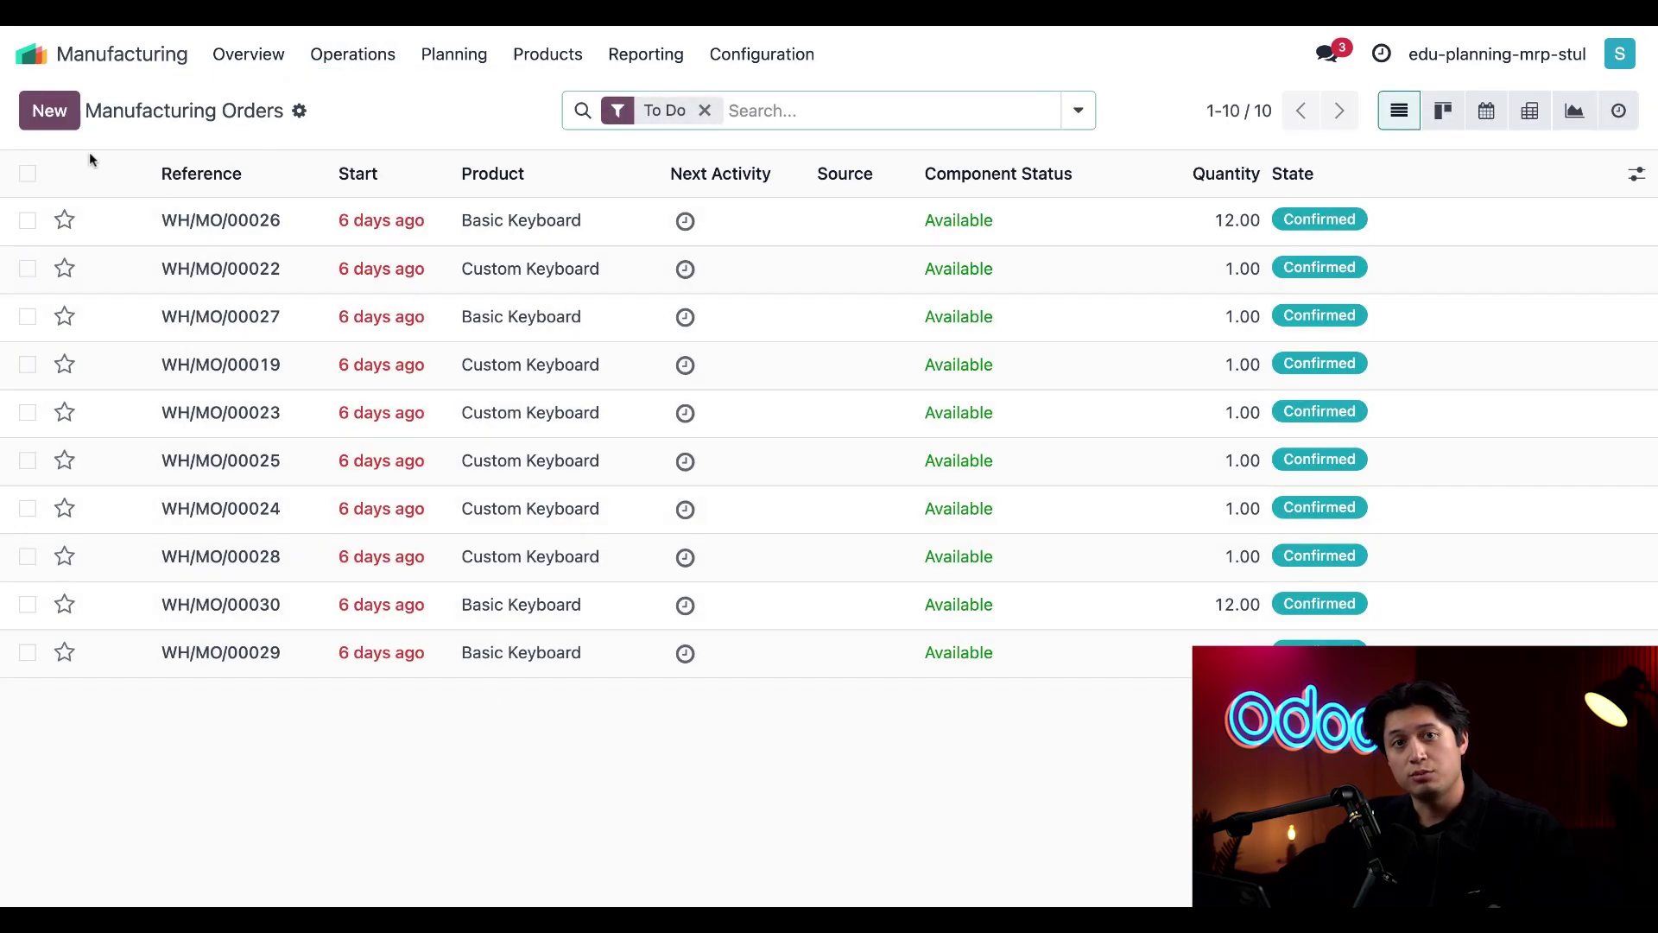
left_click(51, 123)
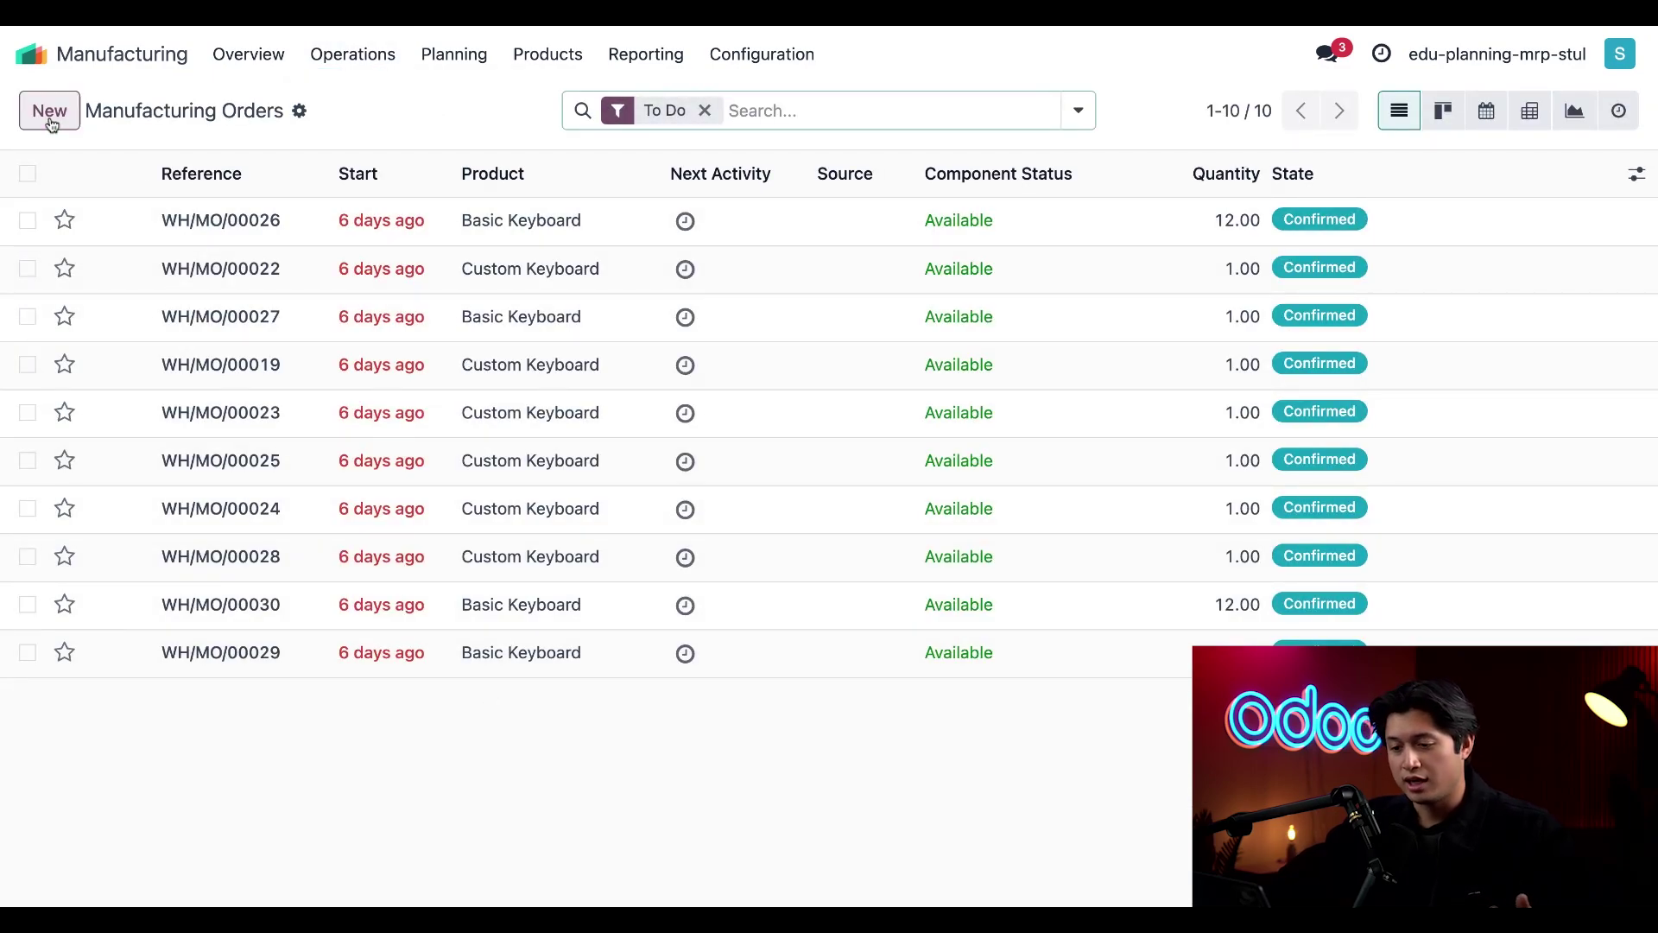
type("cus")
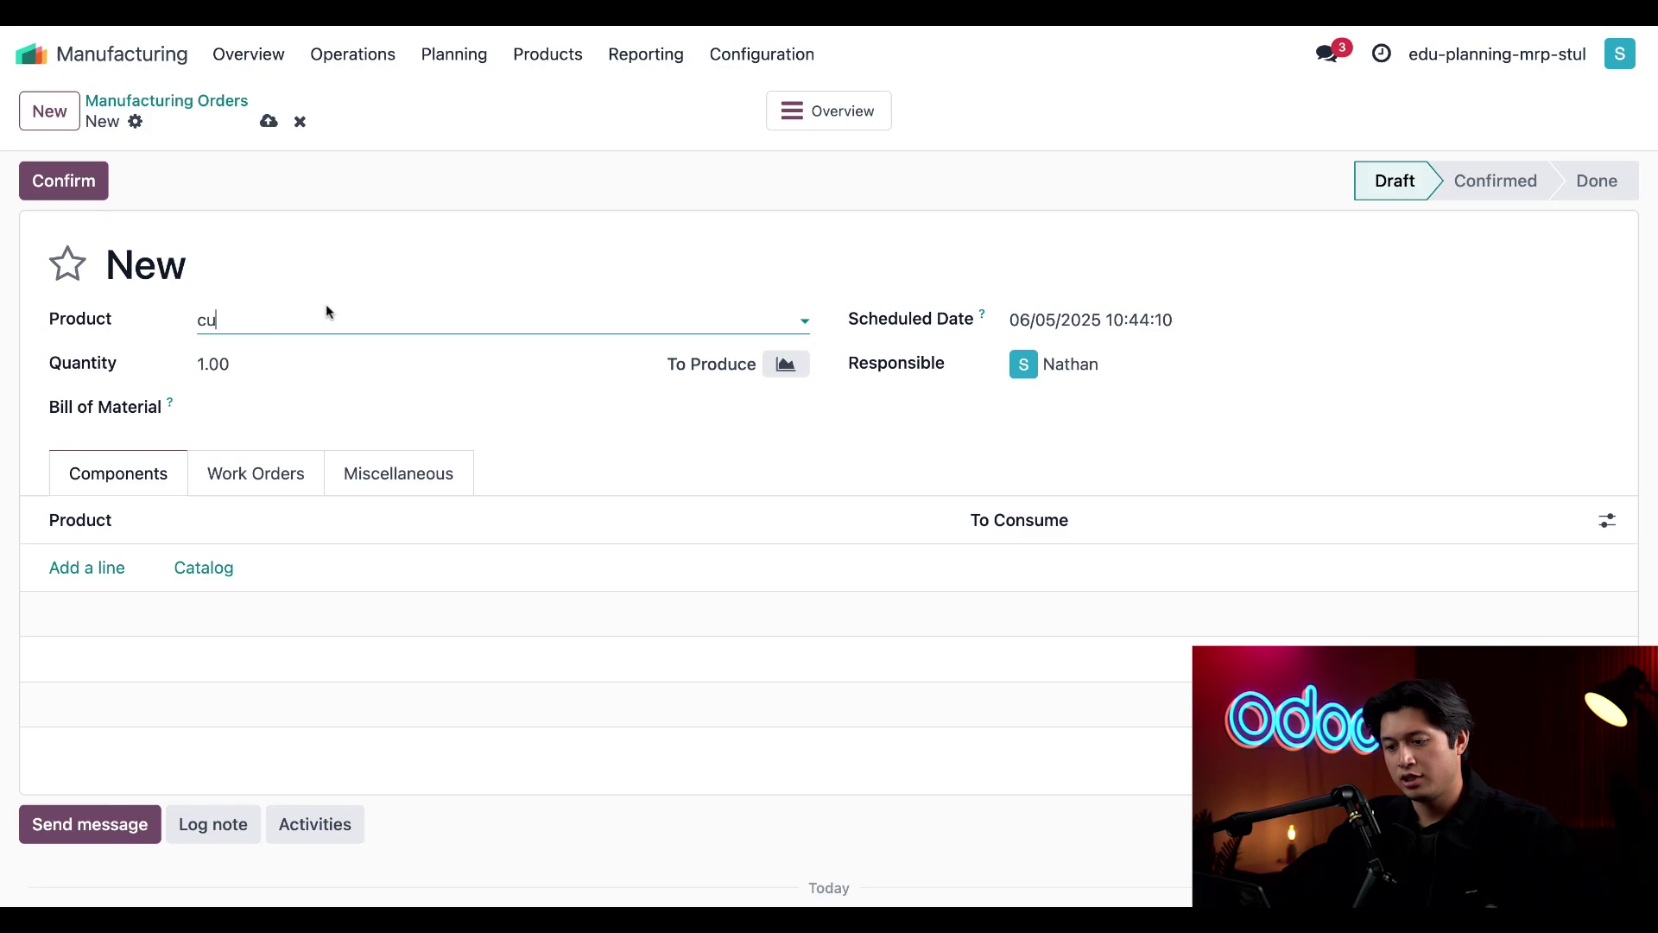
left_click(346, 364)
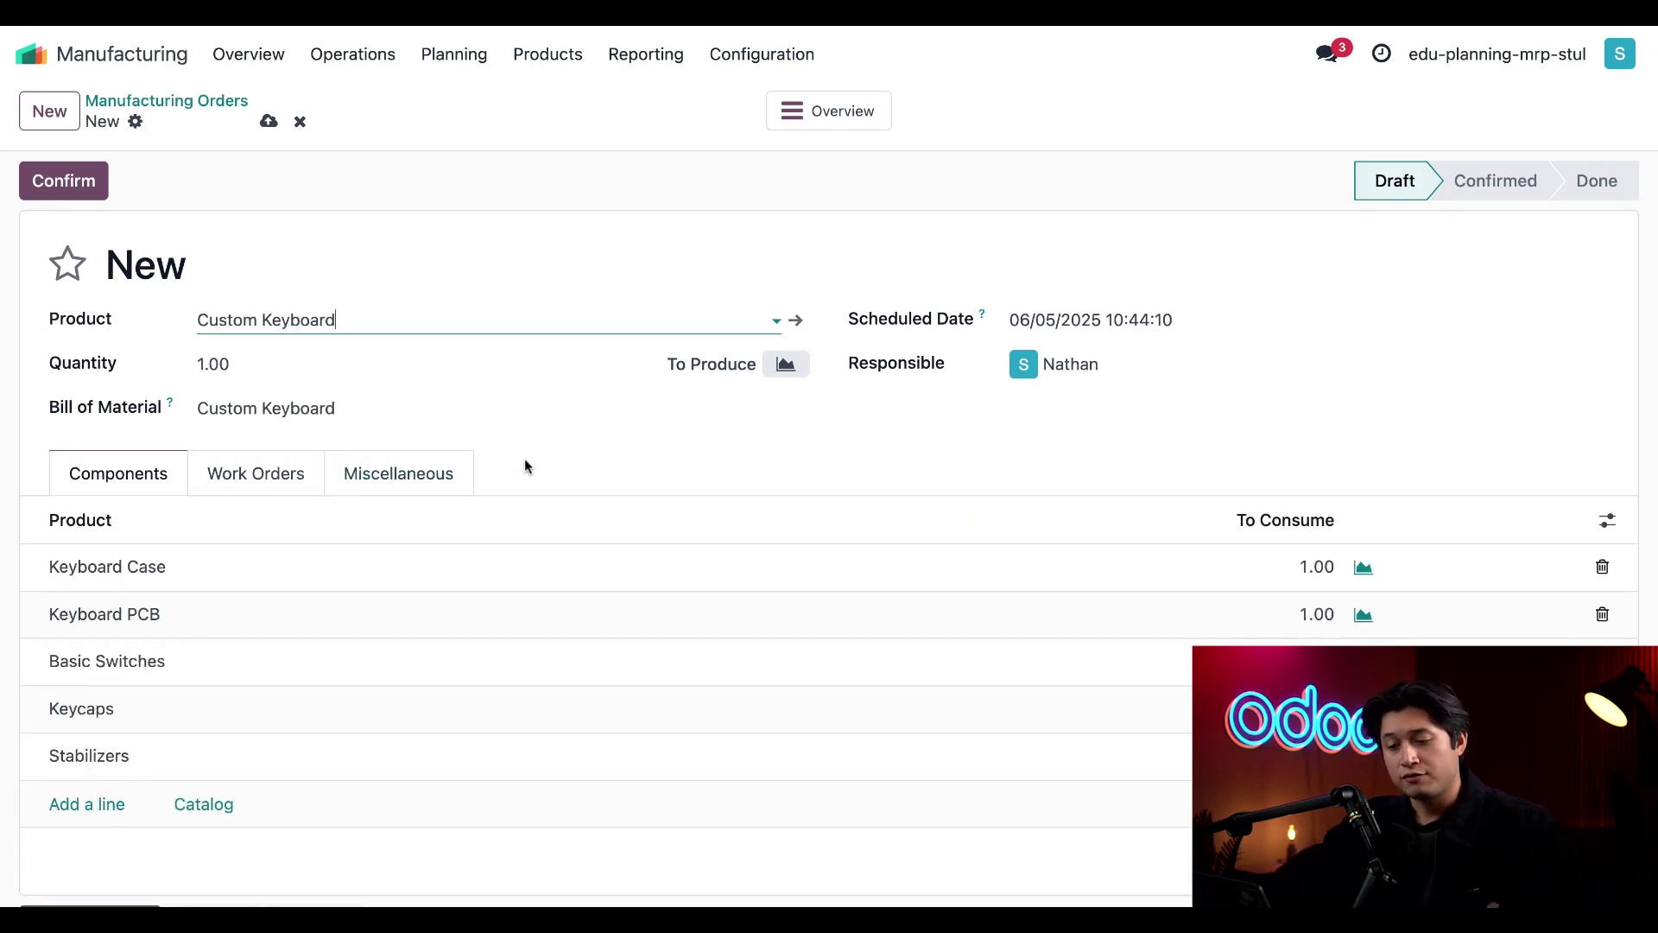
left_click(62, 178)
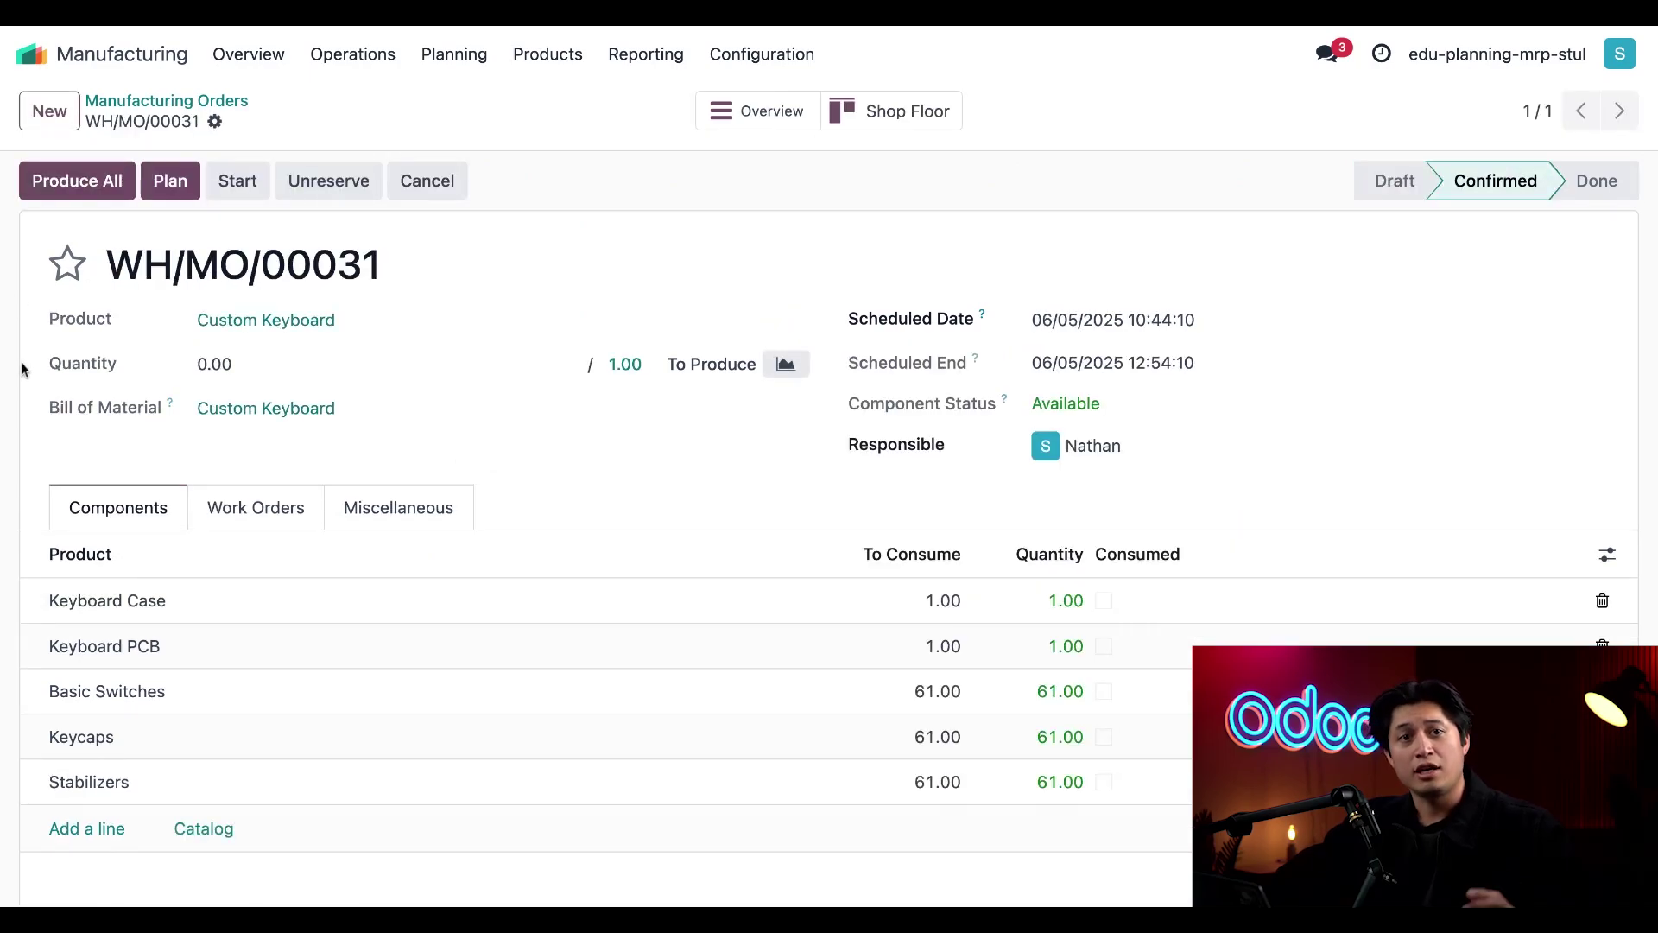
Step: Plan WH/MO/00031's four work orders for 06/05/2025, 10:44:35 to 13:54:35
left_click(275, 527)
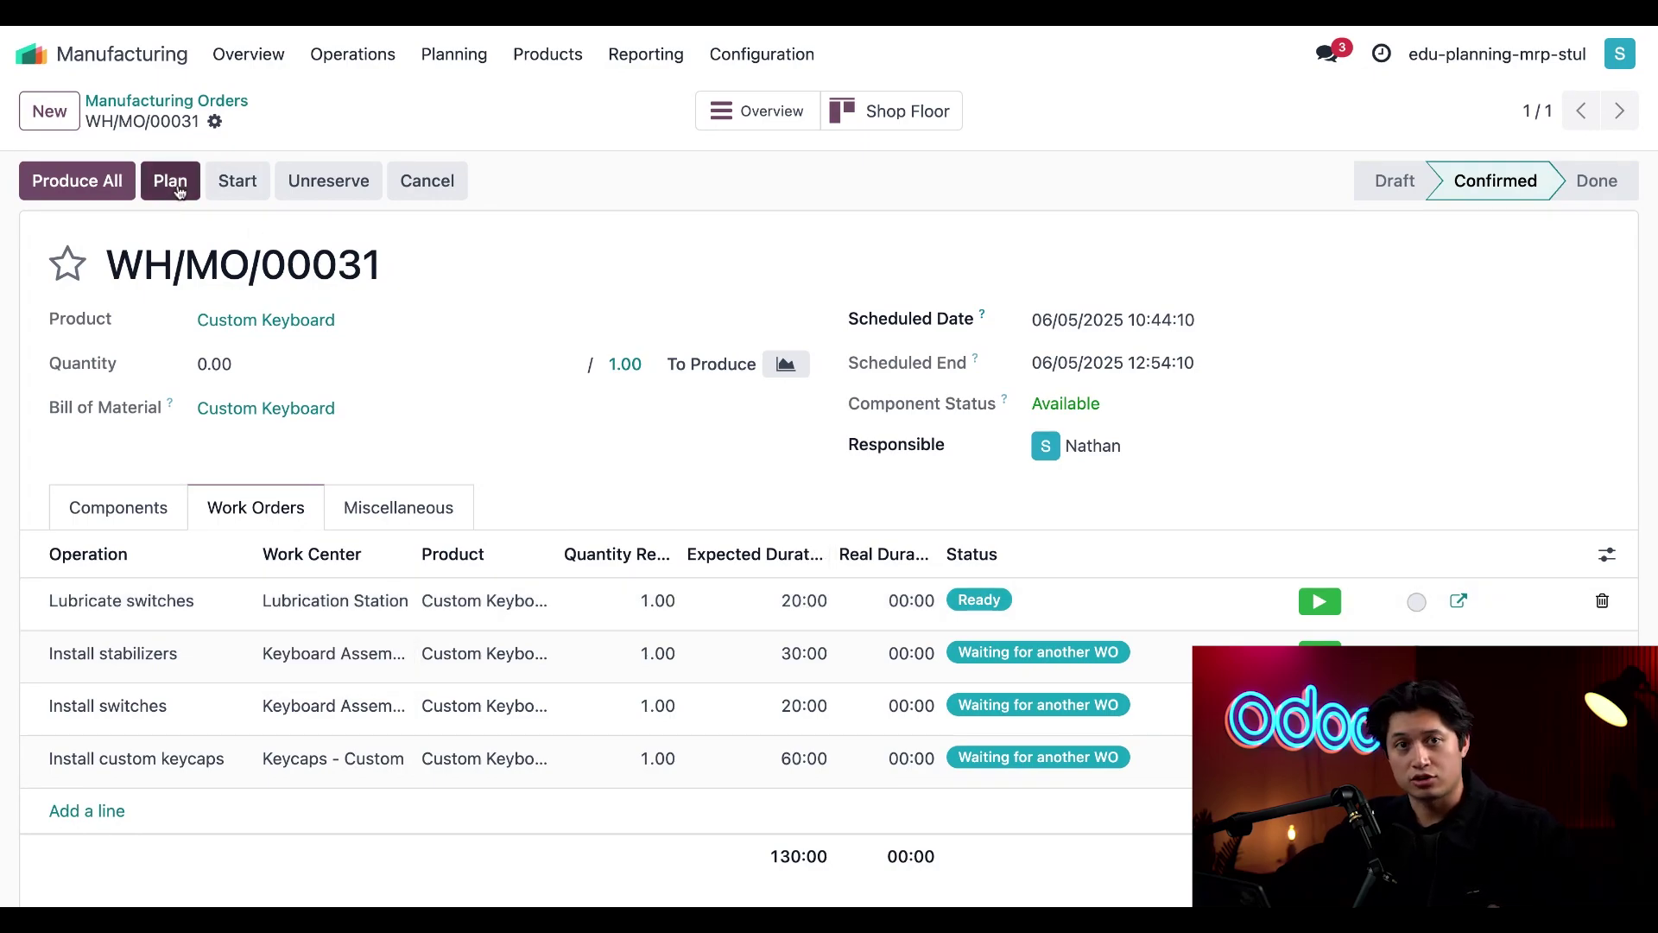
left_click(179, 190)
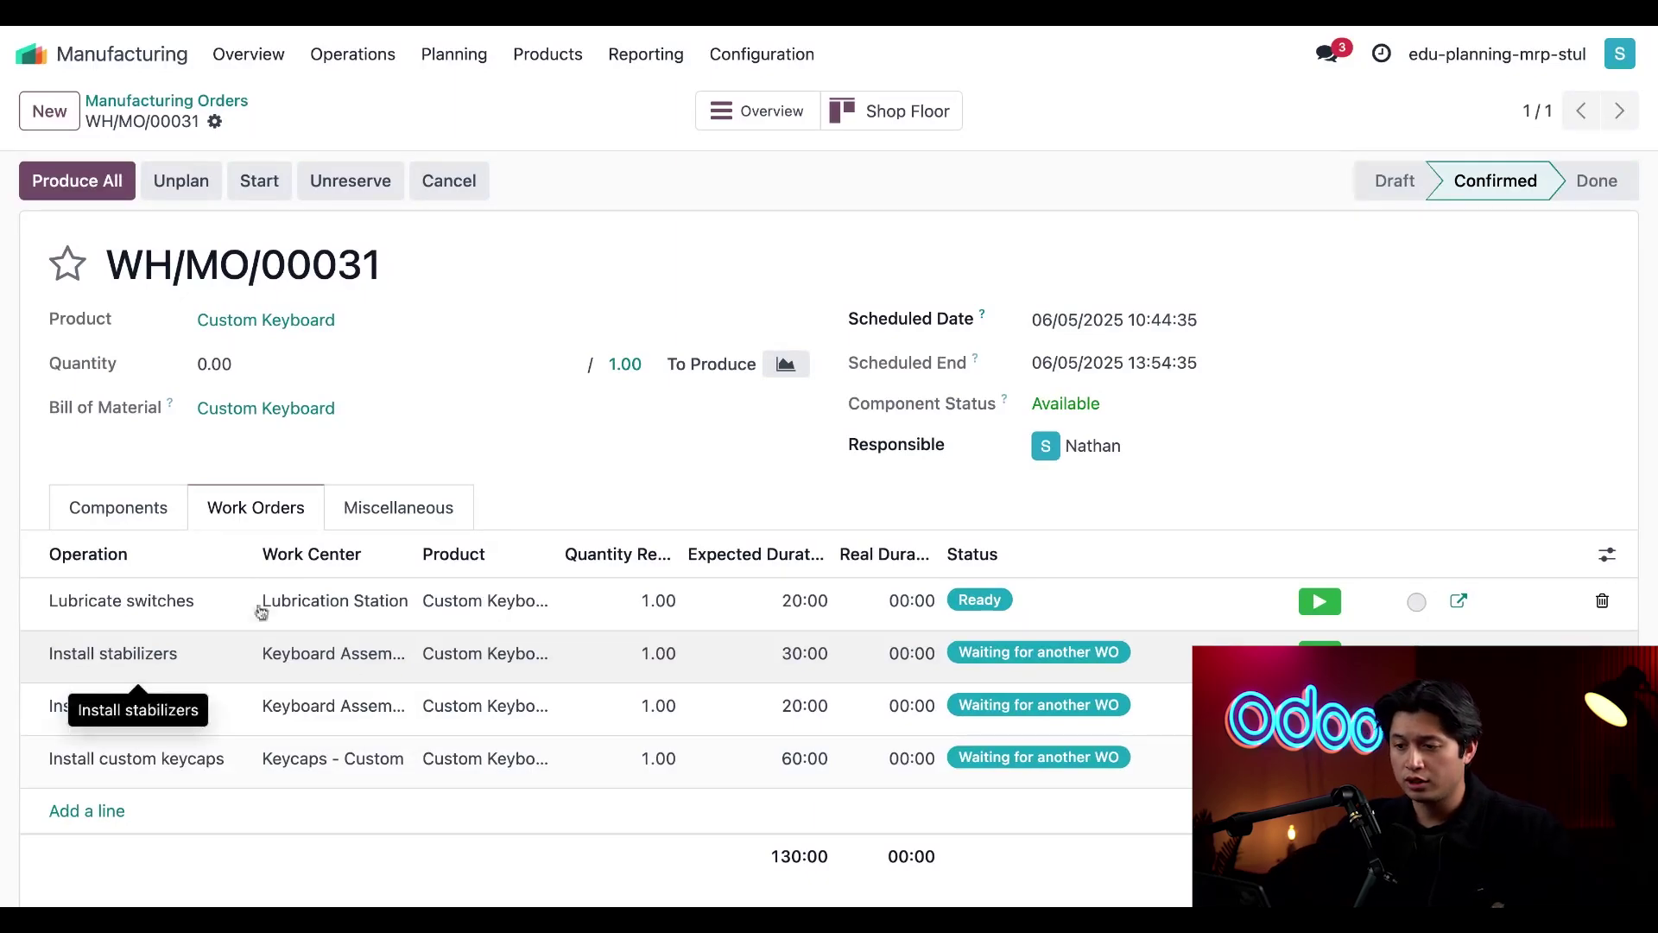
left_click(357, 57)
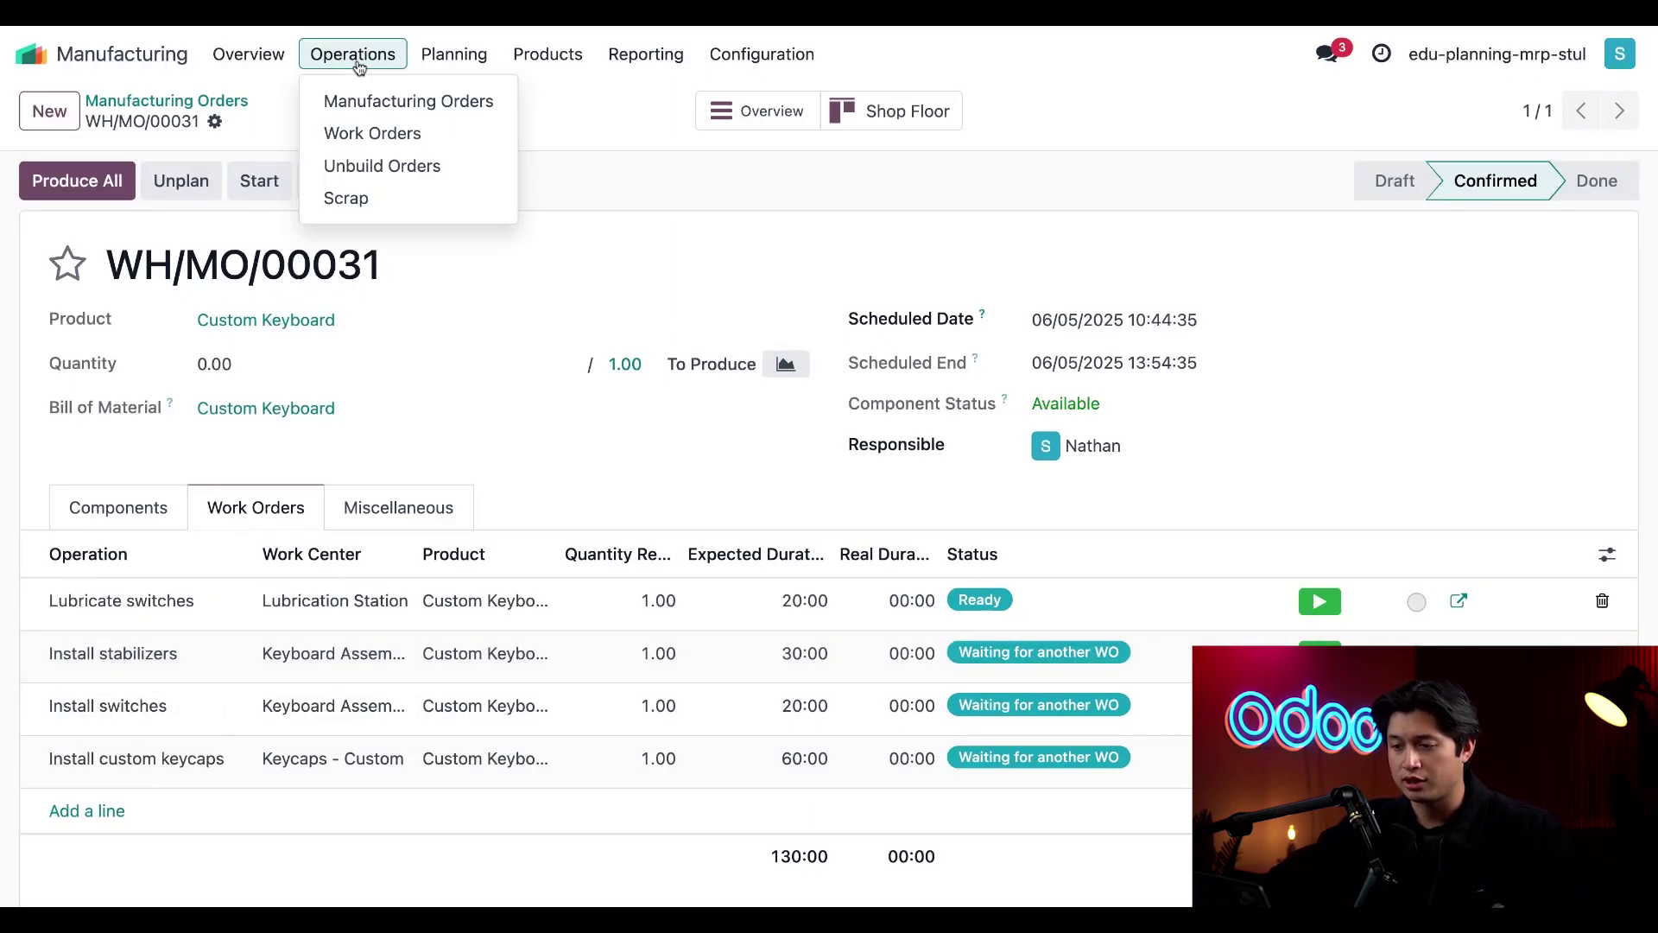
Step: Return to the To Do manufacturing orders list showing 11 orders including WH/MO/00031
left_click(379, 116)
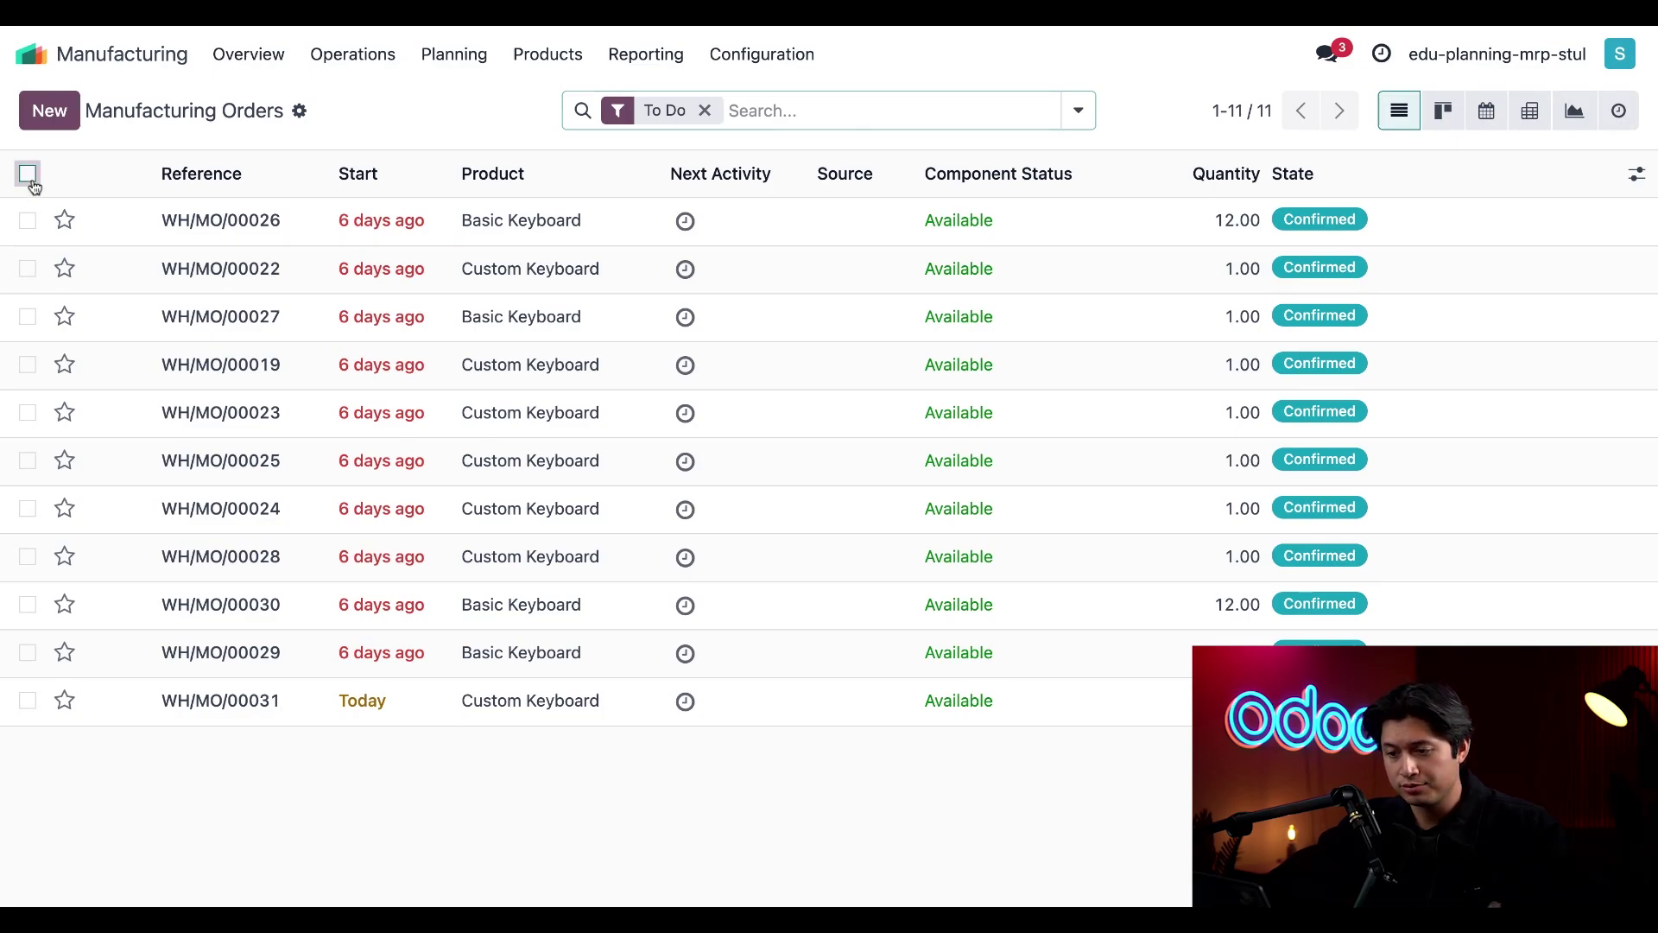
Step: Select all 11 to-do manufacturing orders and plan them together
left_click(28, 175)
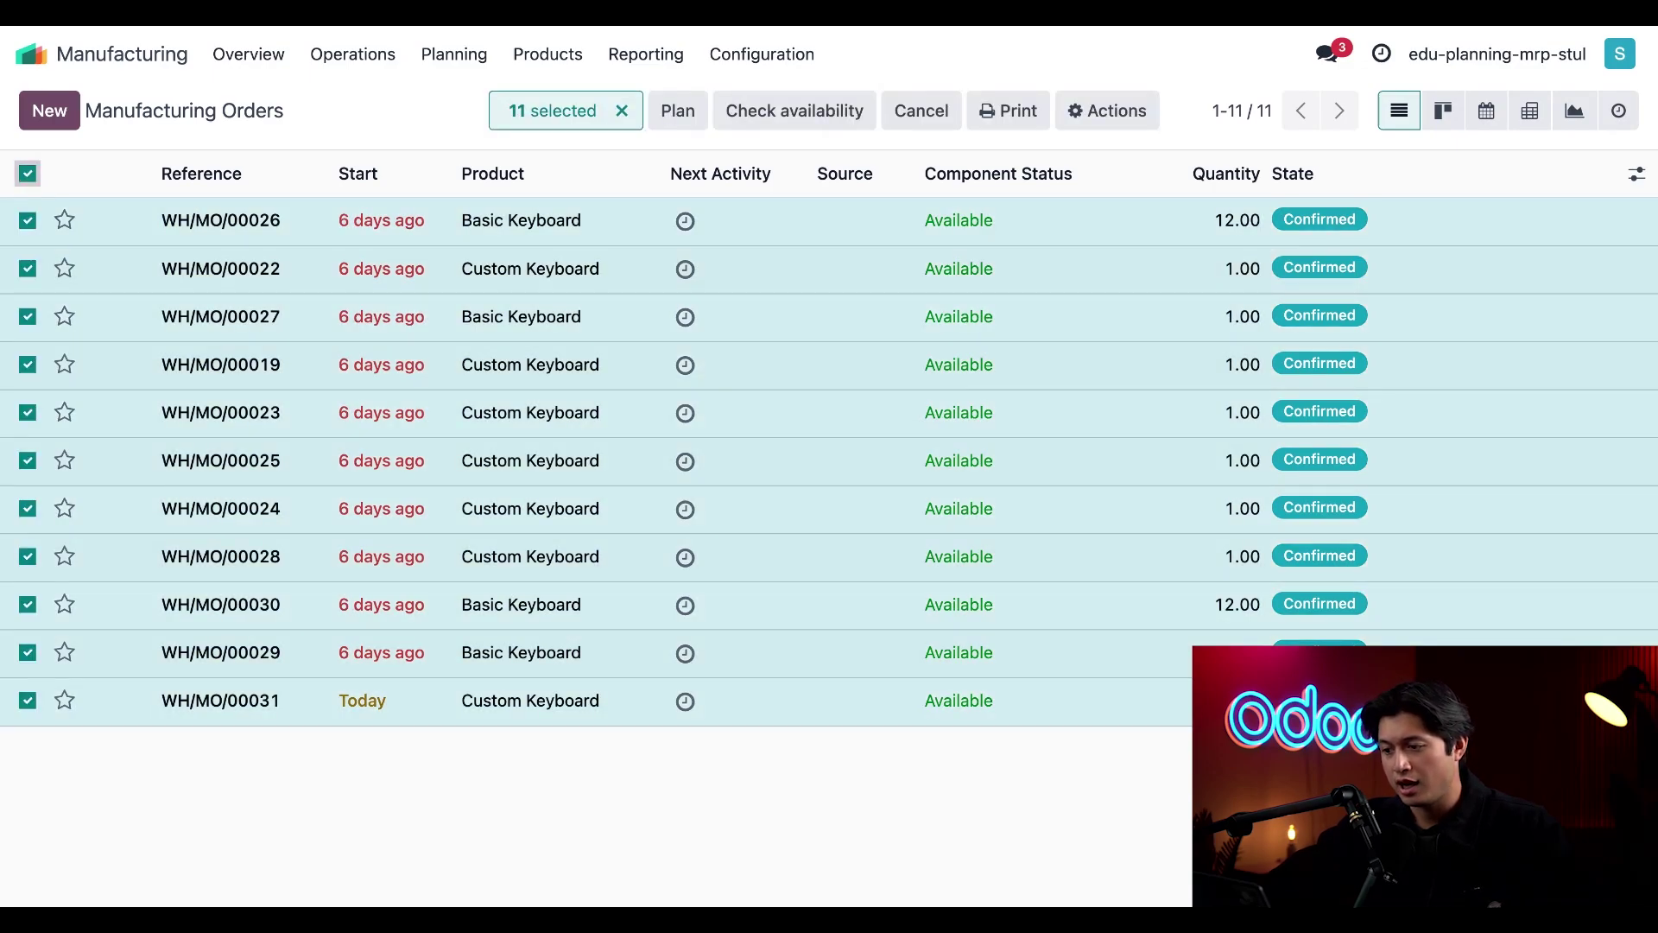
left_click(678, 111)
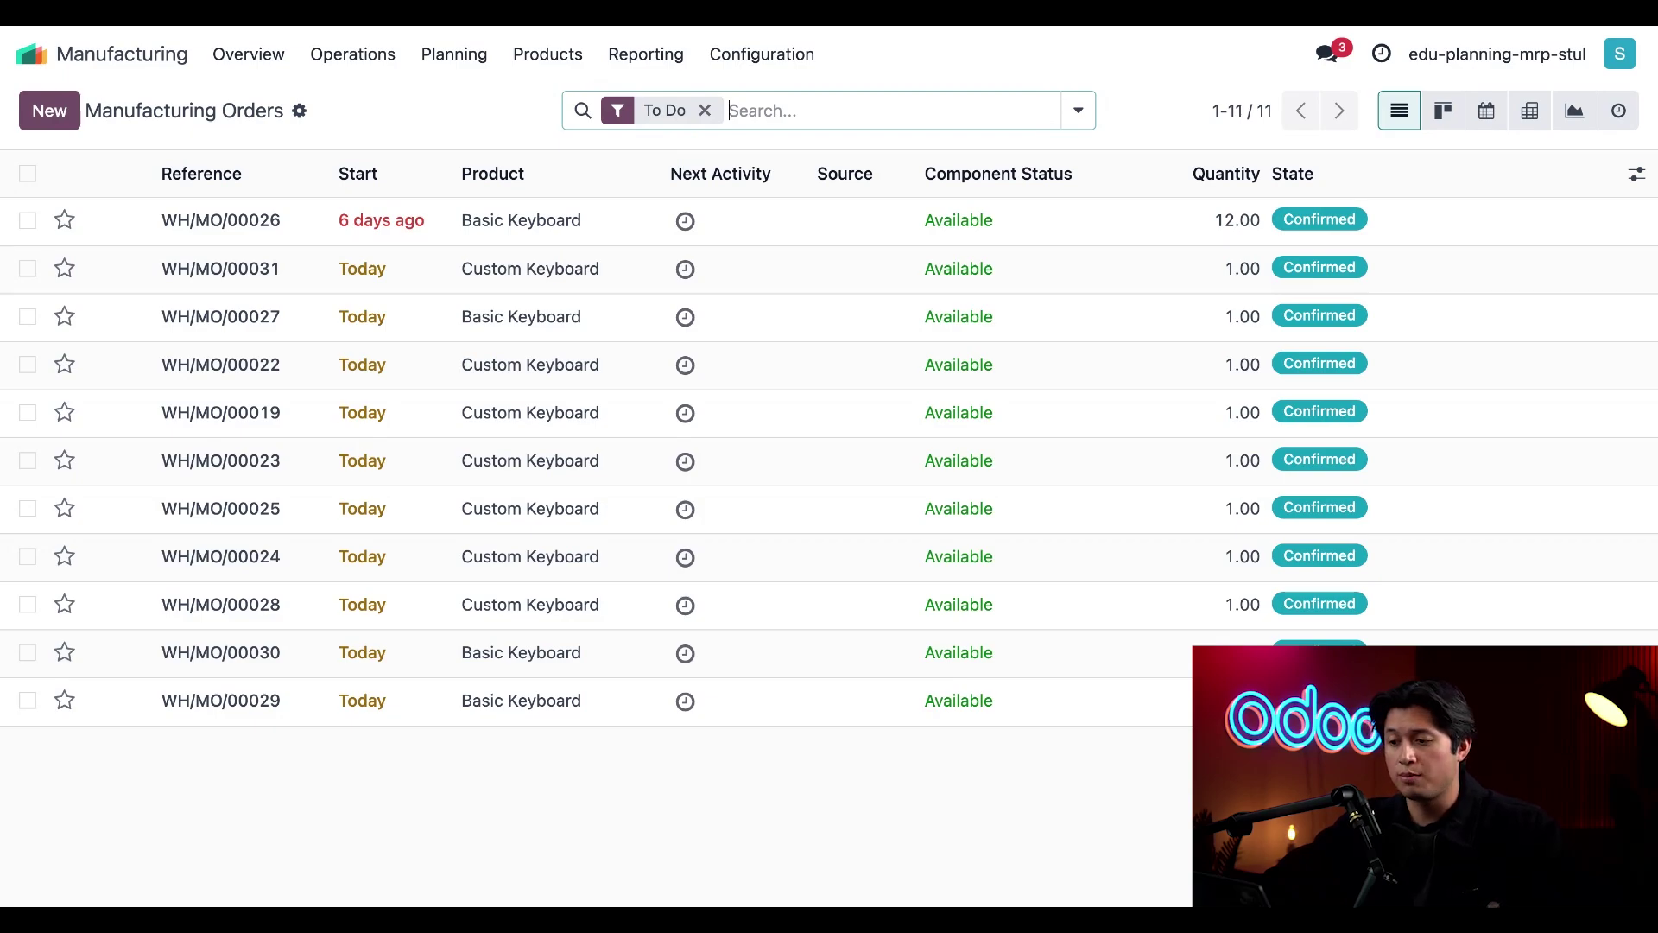
Step: Show Planning by Production as a list and expand WH/MO/00031's four work orders
left_click(458, 67)
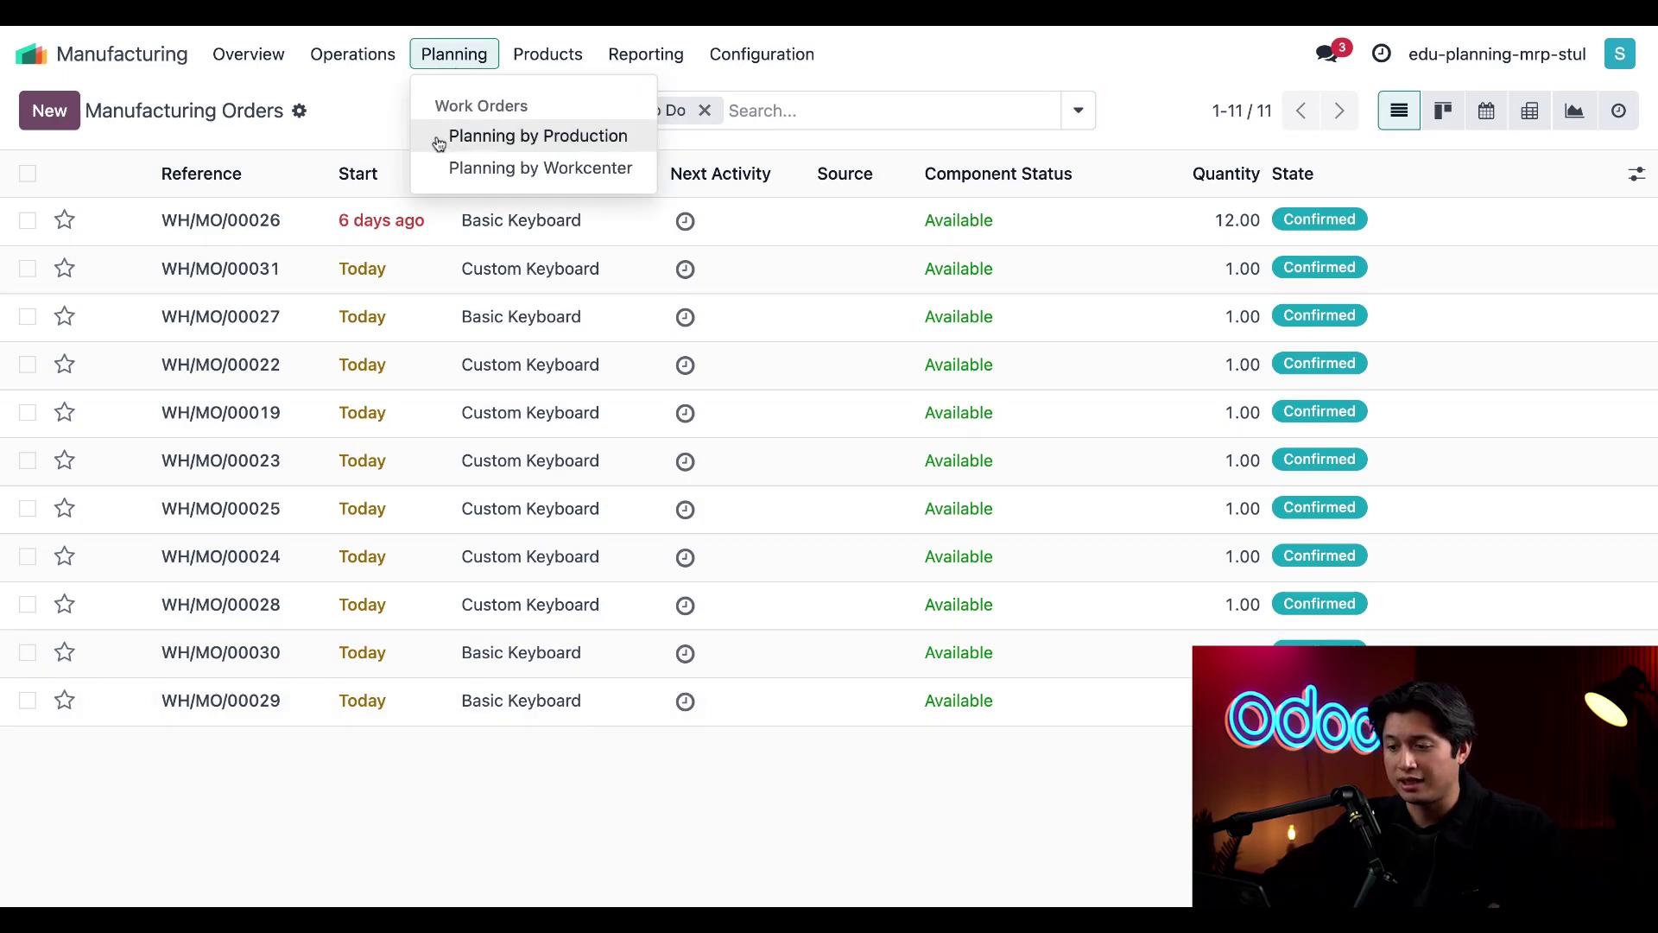
left_click(437, 138)
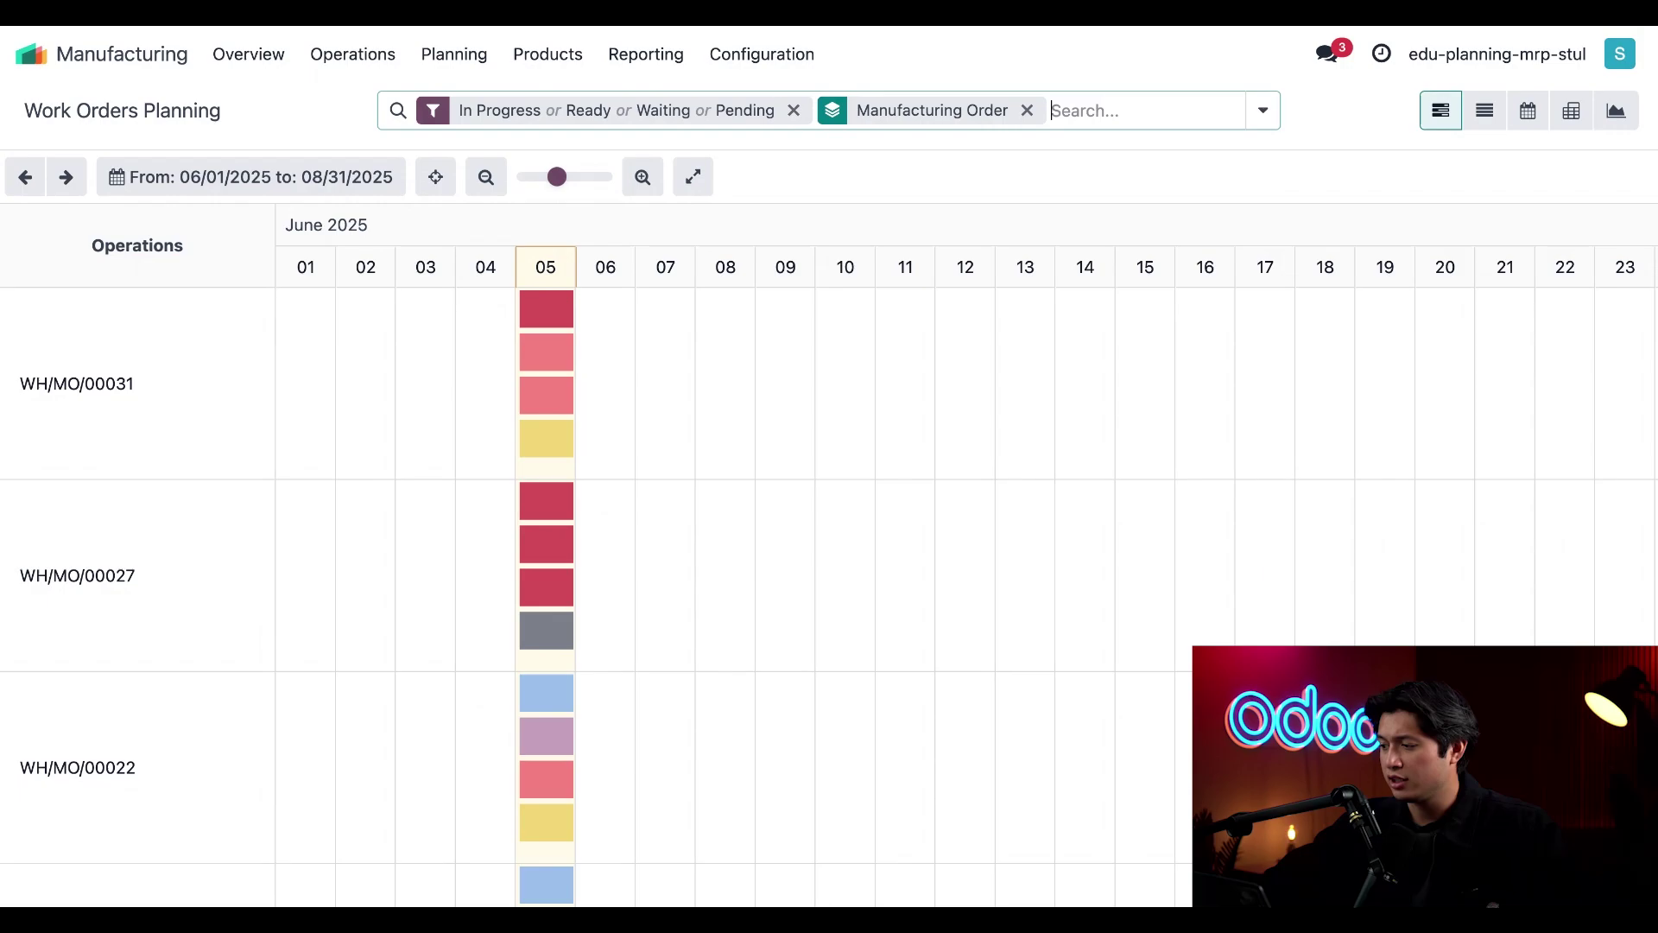
left_click(1483, 112)
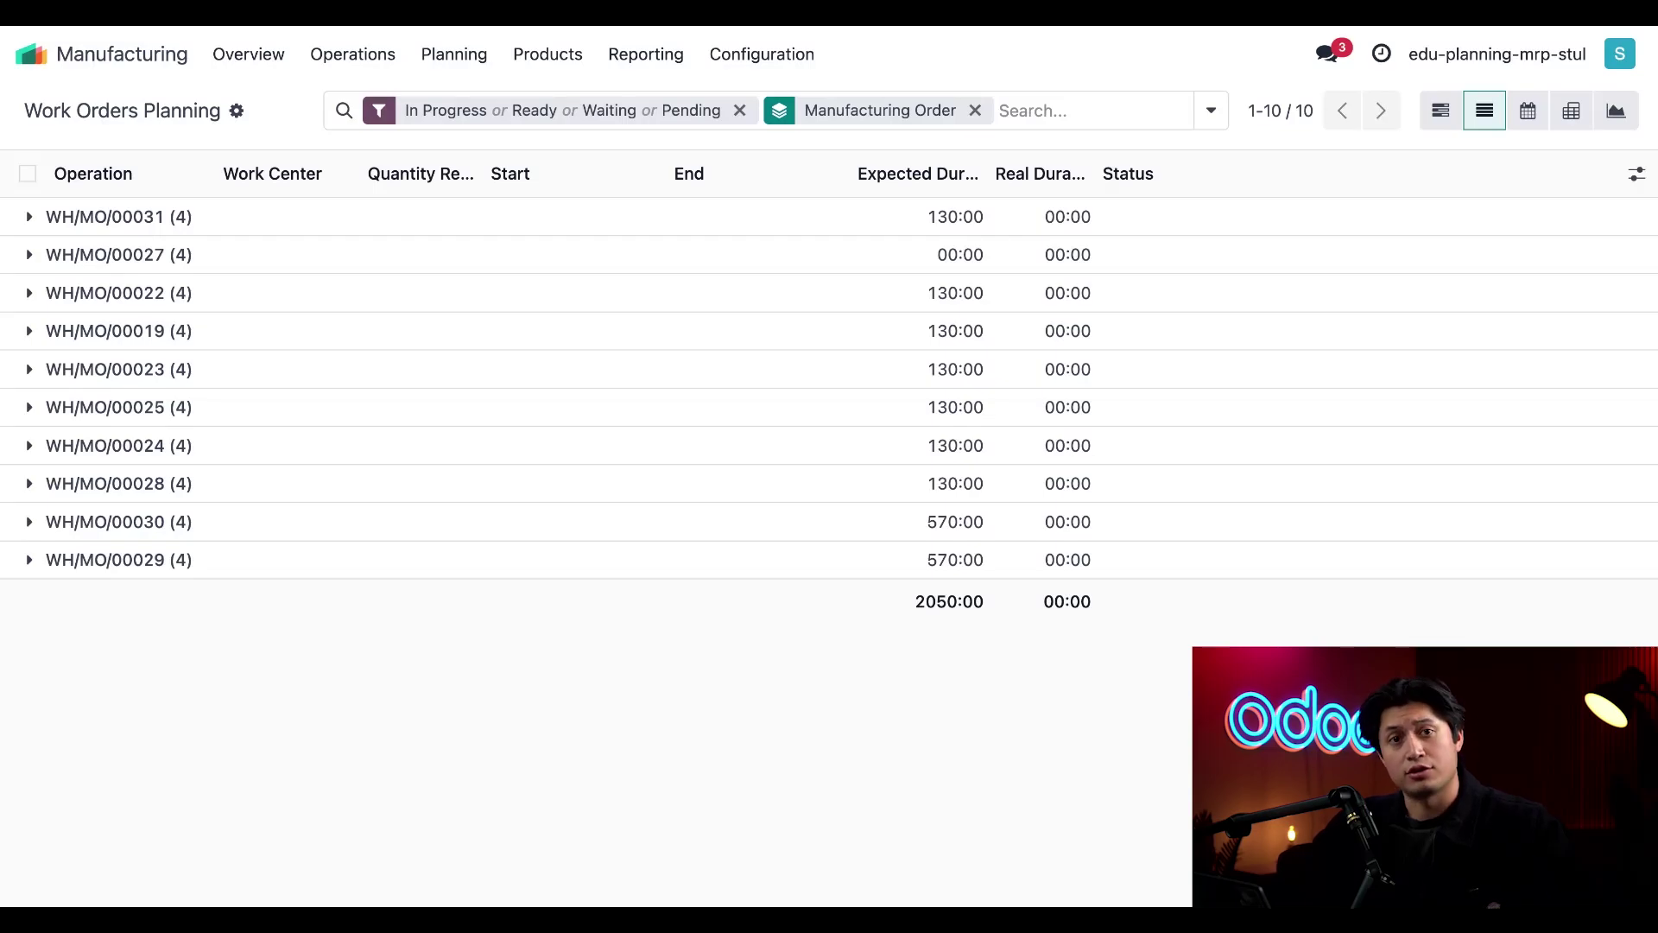
left_click(164, 217)
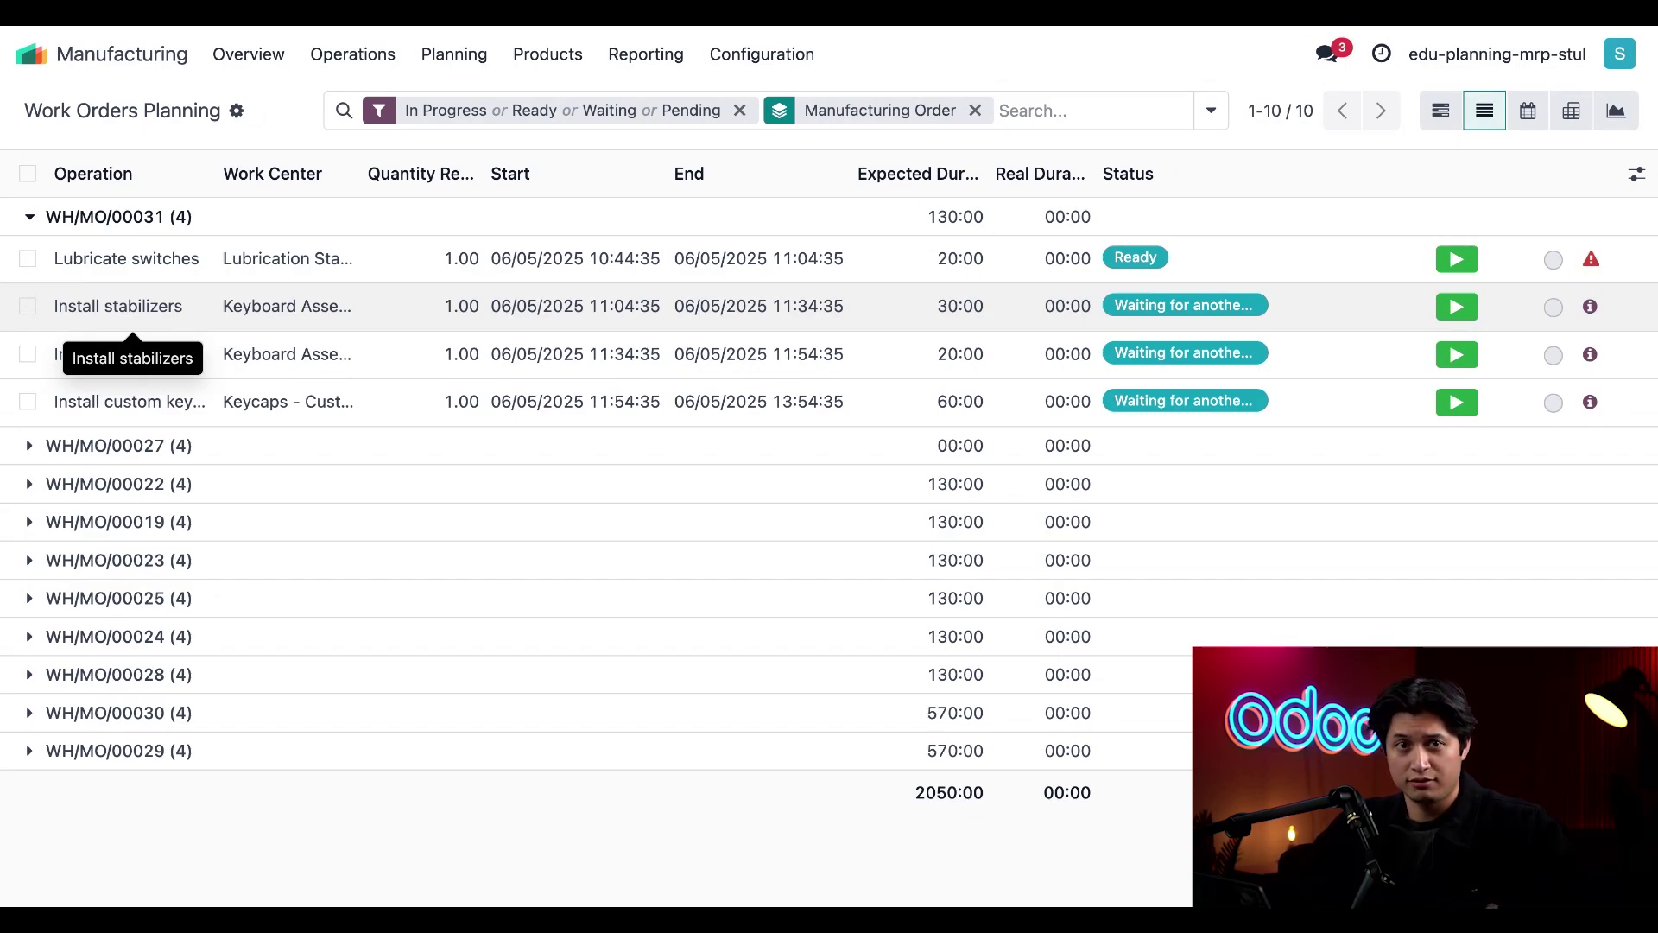
Step: Show work order planning by work center as a Gantt chart for this week, W23 2025
left_click(453, 54)
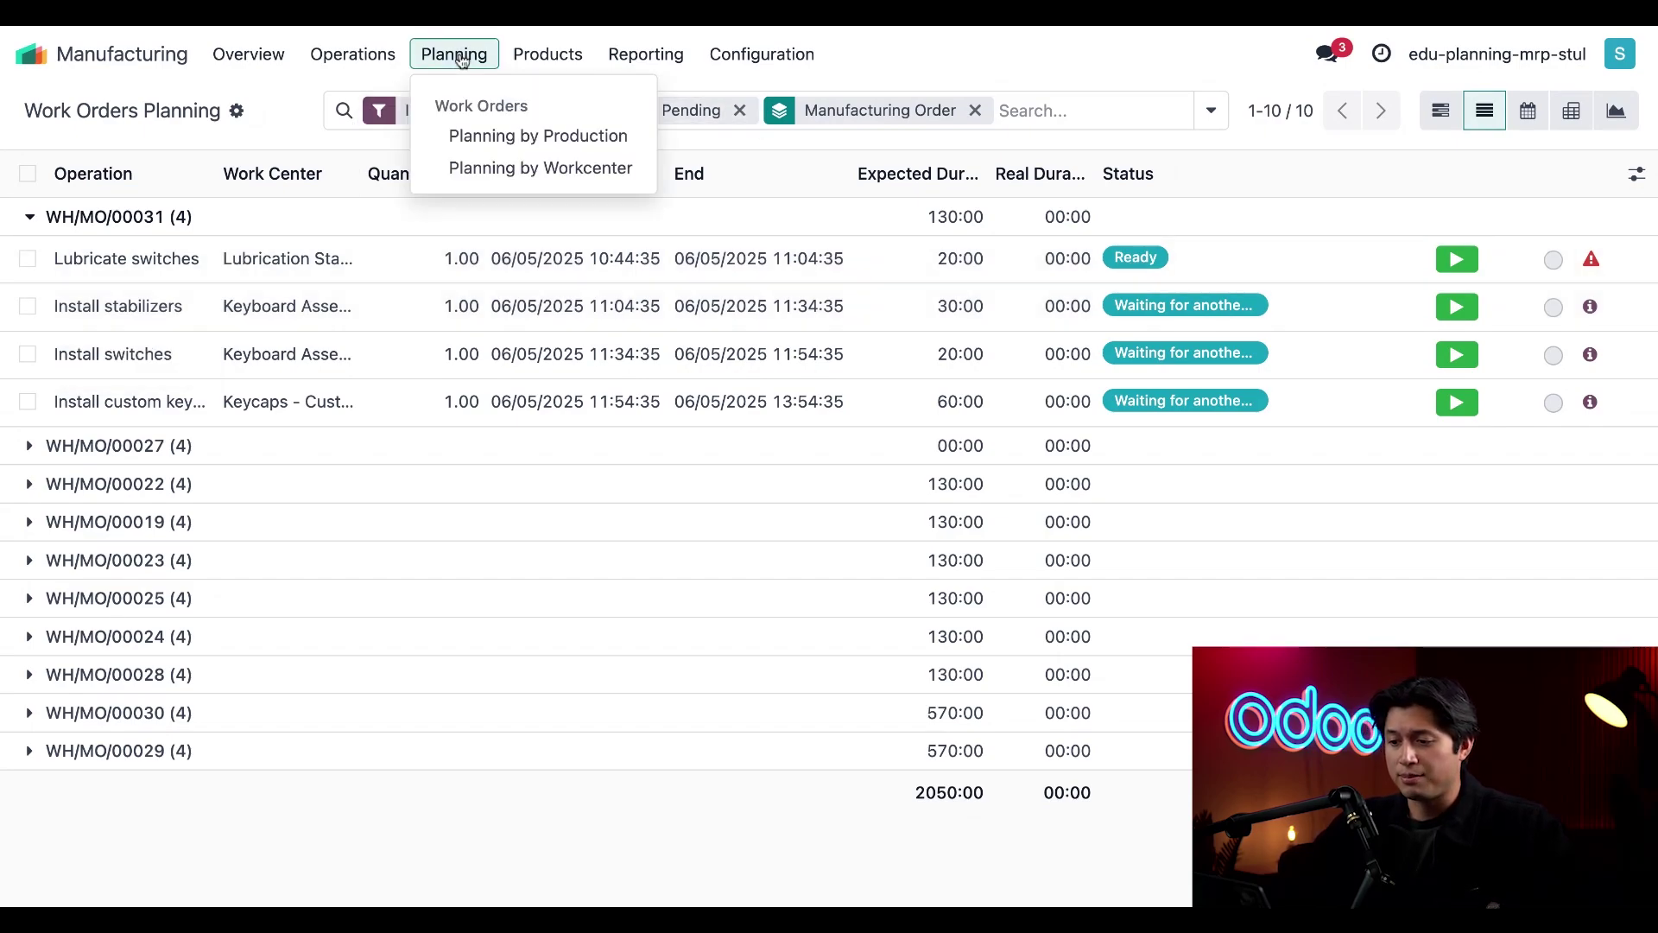
left_click(442, 169)
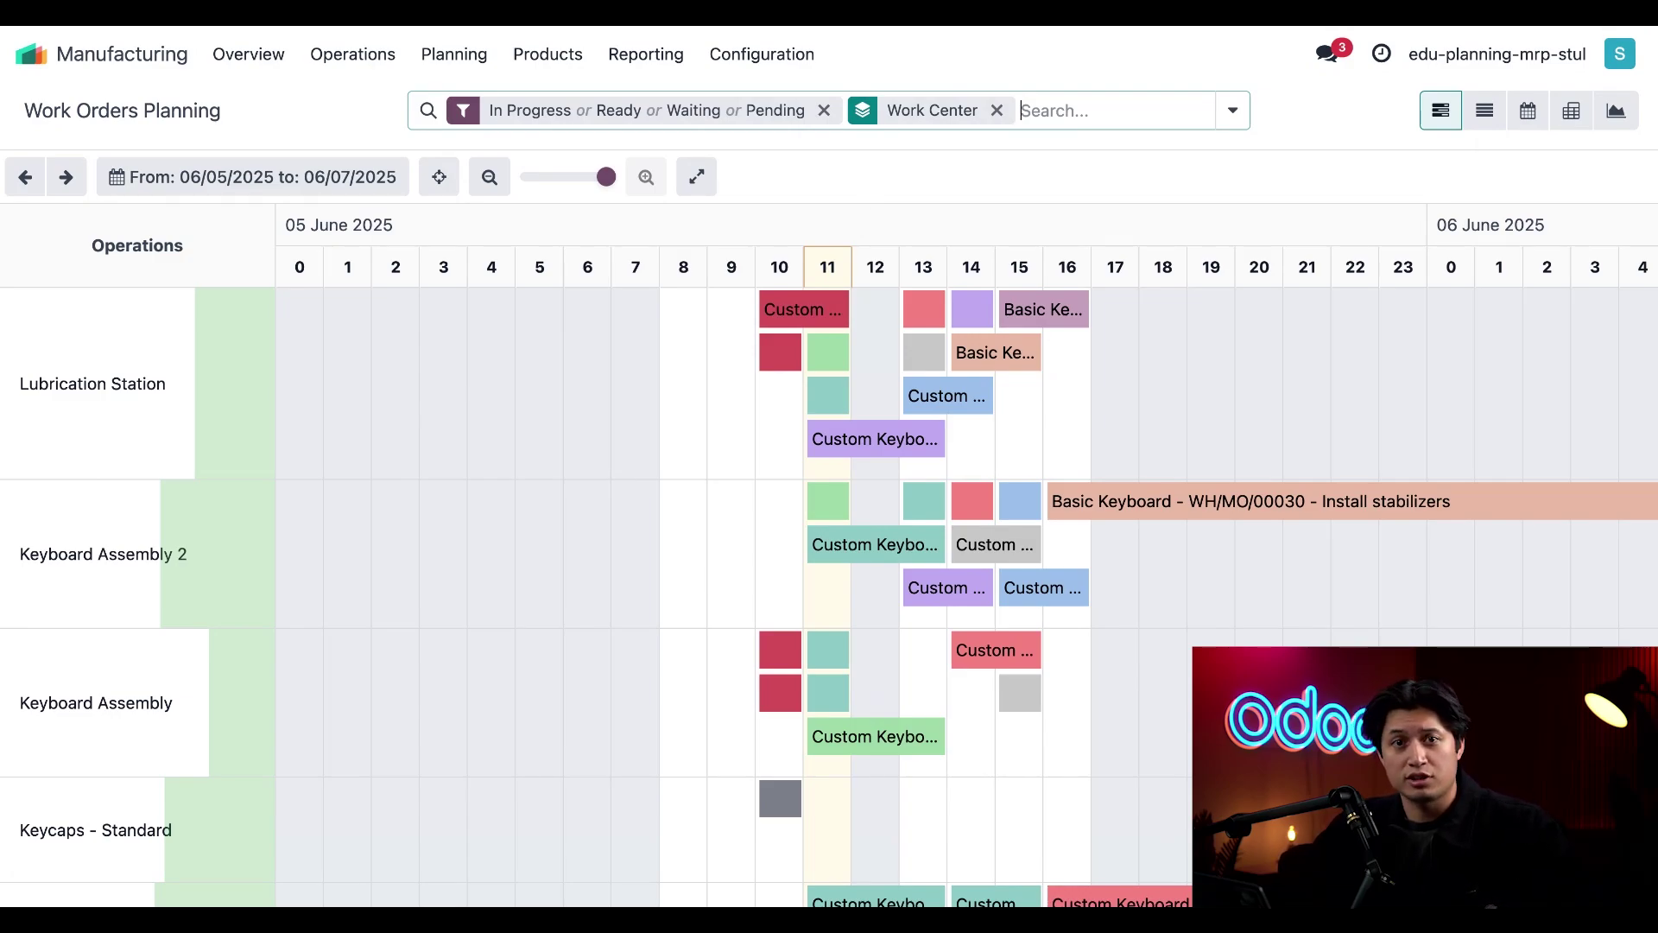
left_click(306, 192)
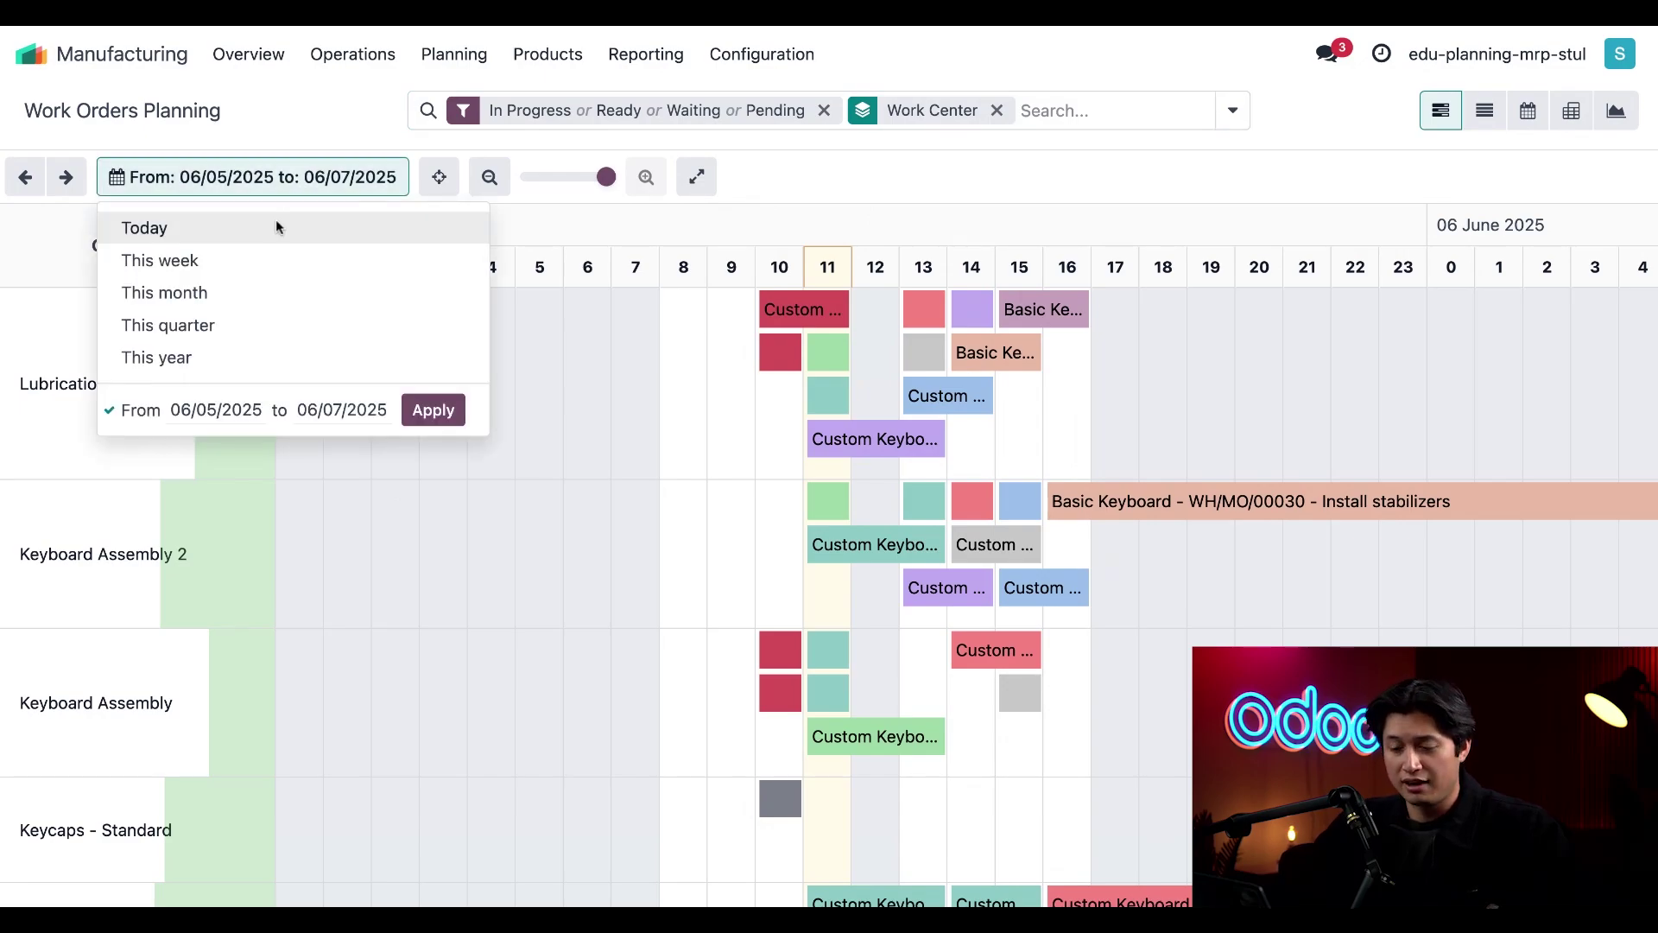
left_click(246, 261)
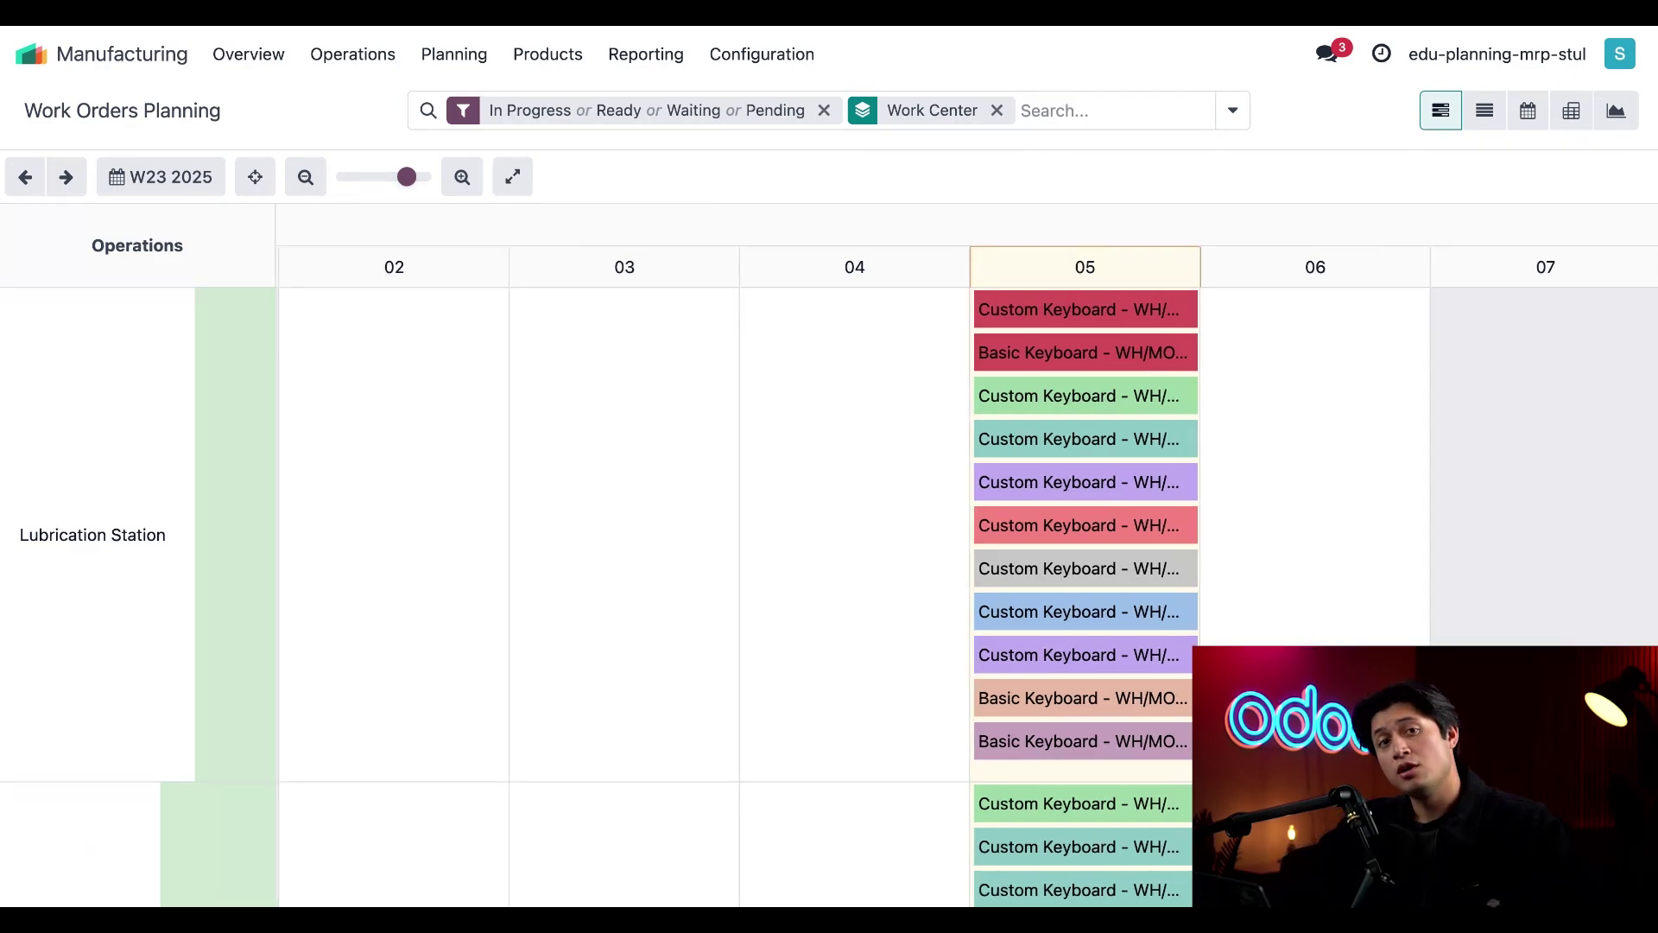
Step: Inspect the WH/MO/00019 Install switches work order details, then dismiss them
scroll(820, 595, "down", 5)
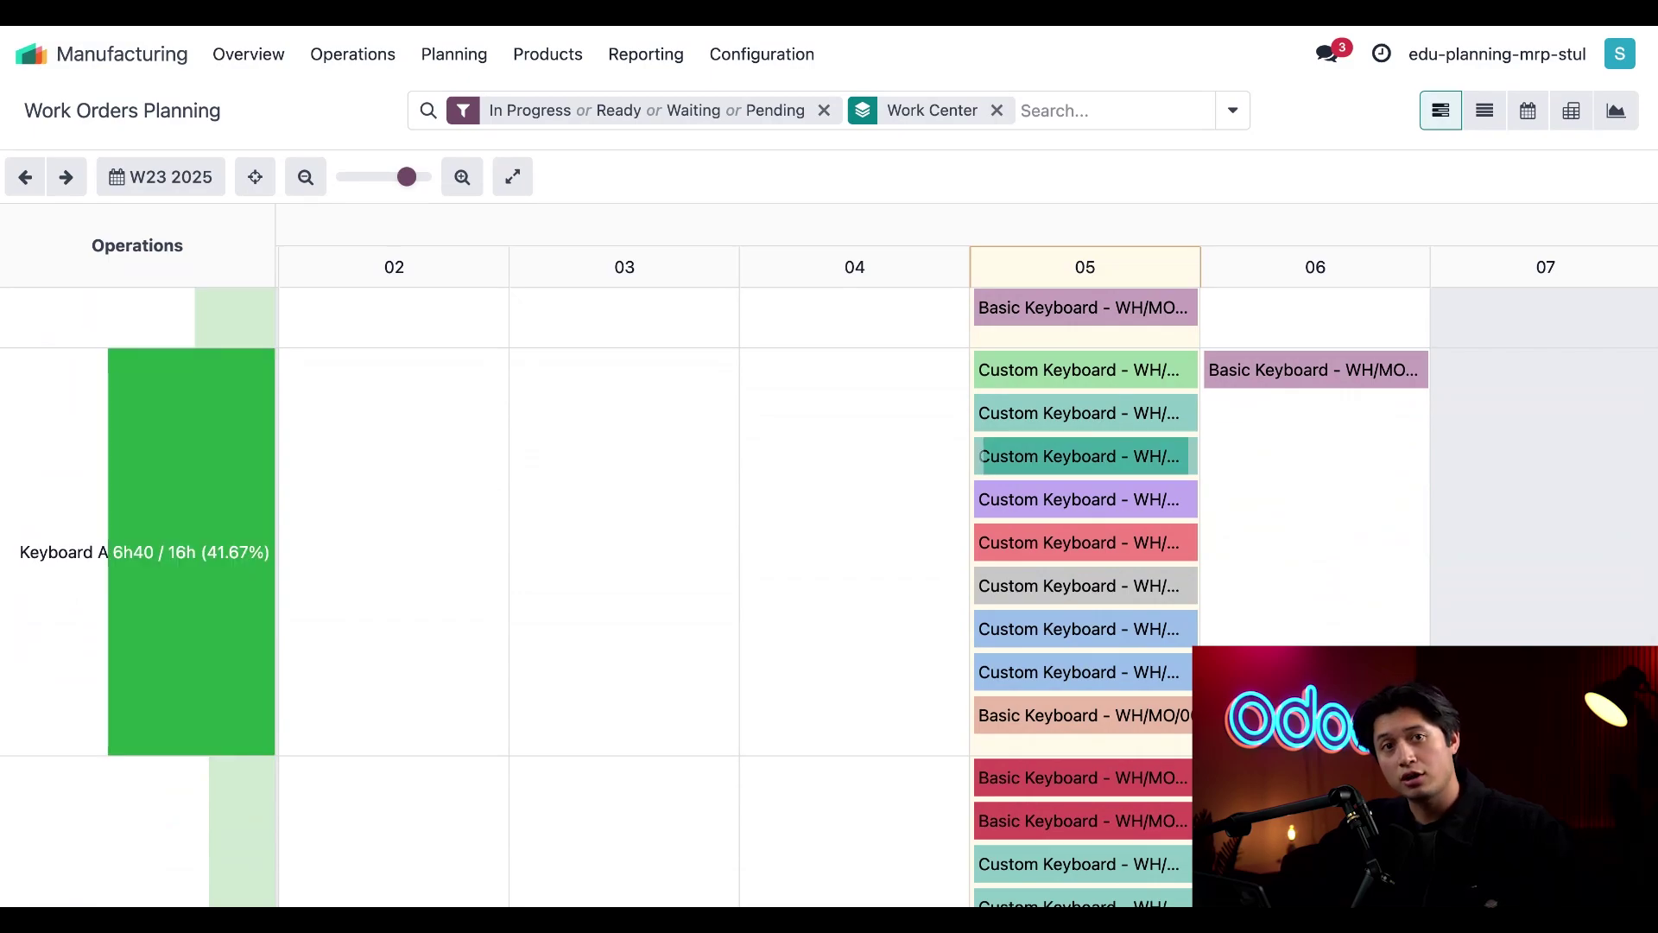
left_click(1053, 456)
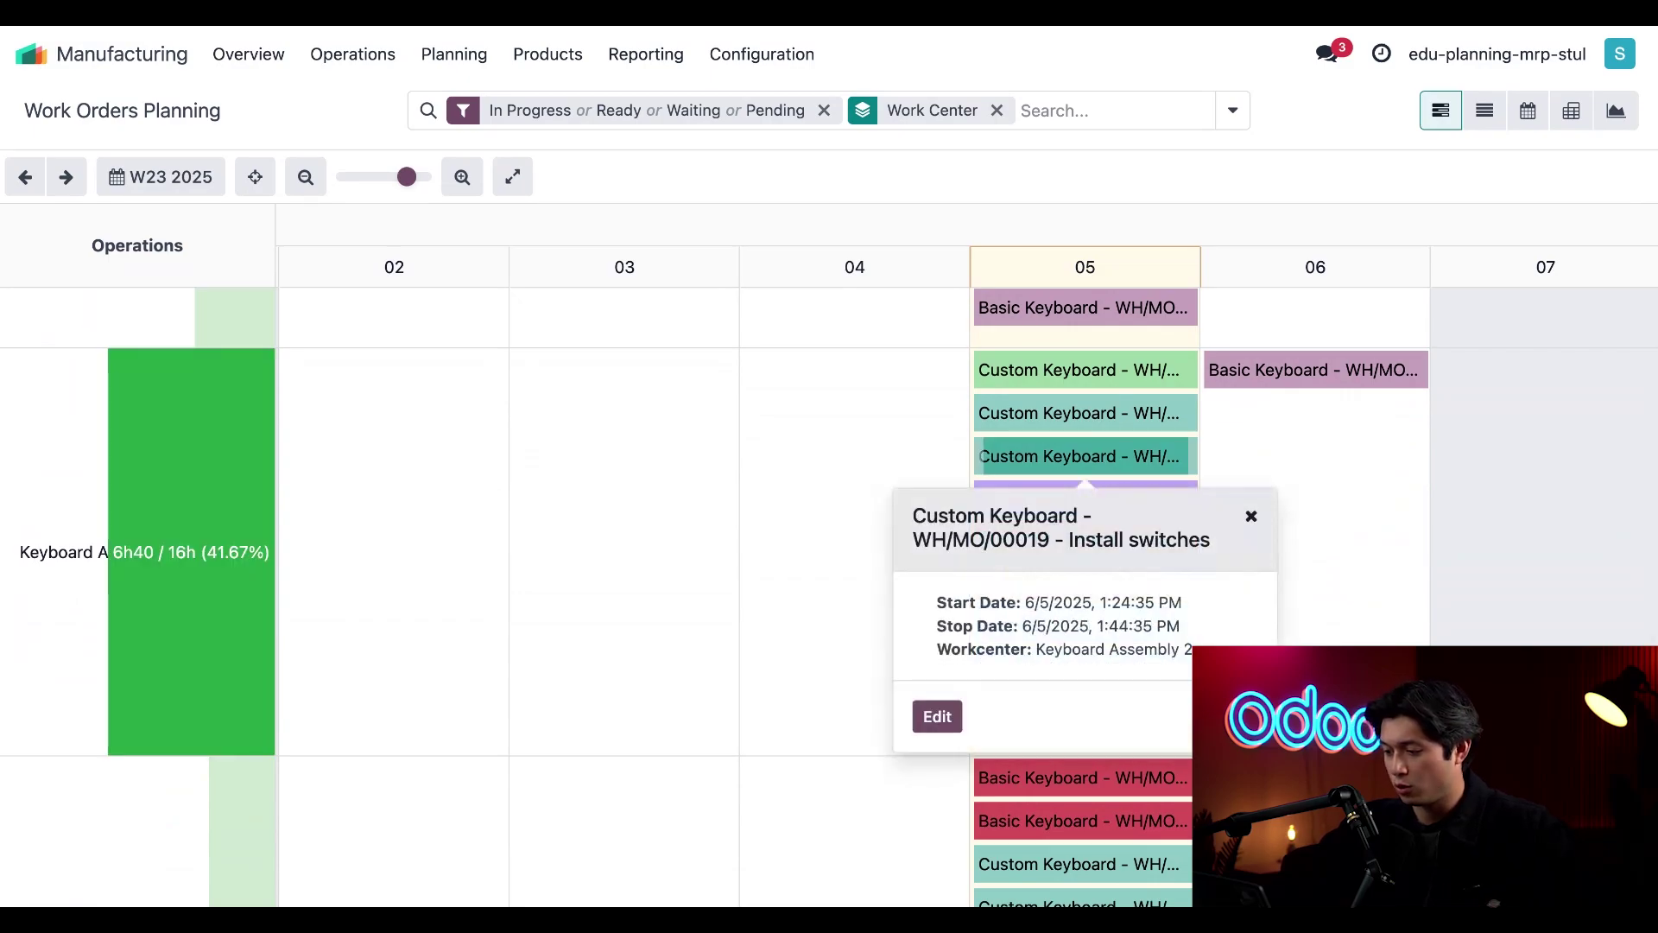
left_click(1250, 472)
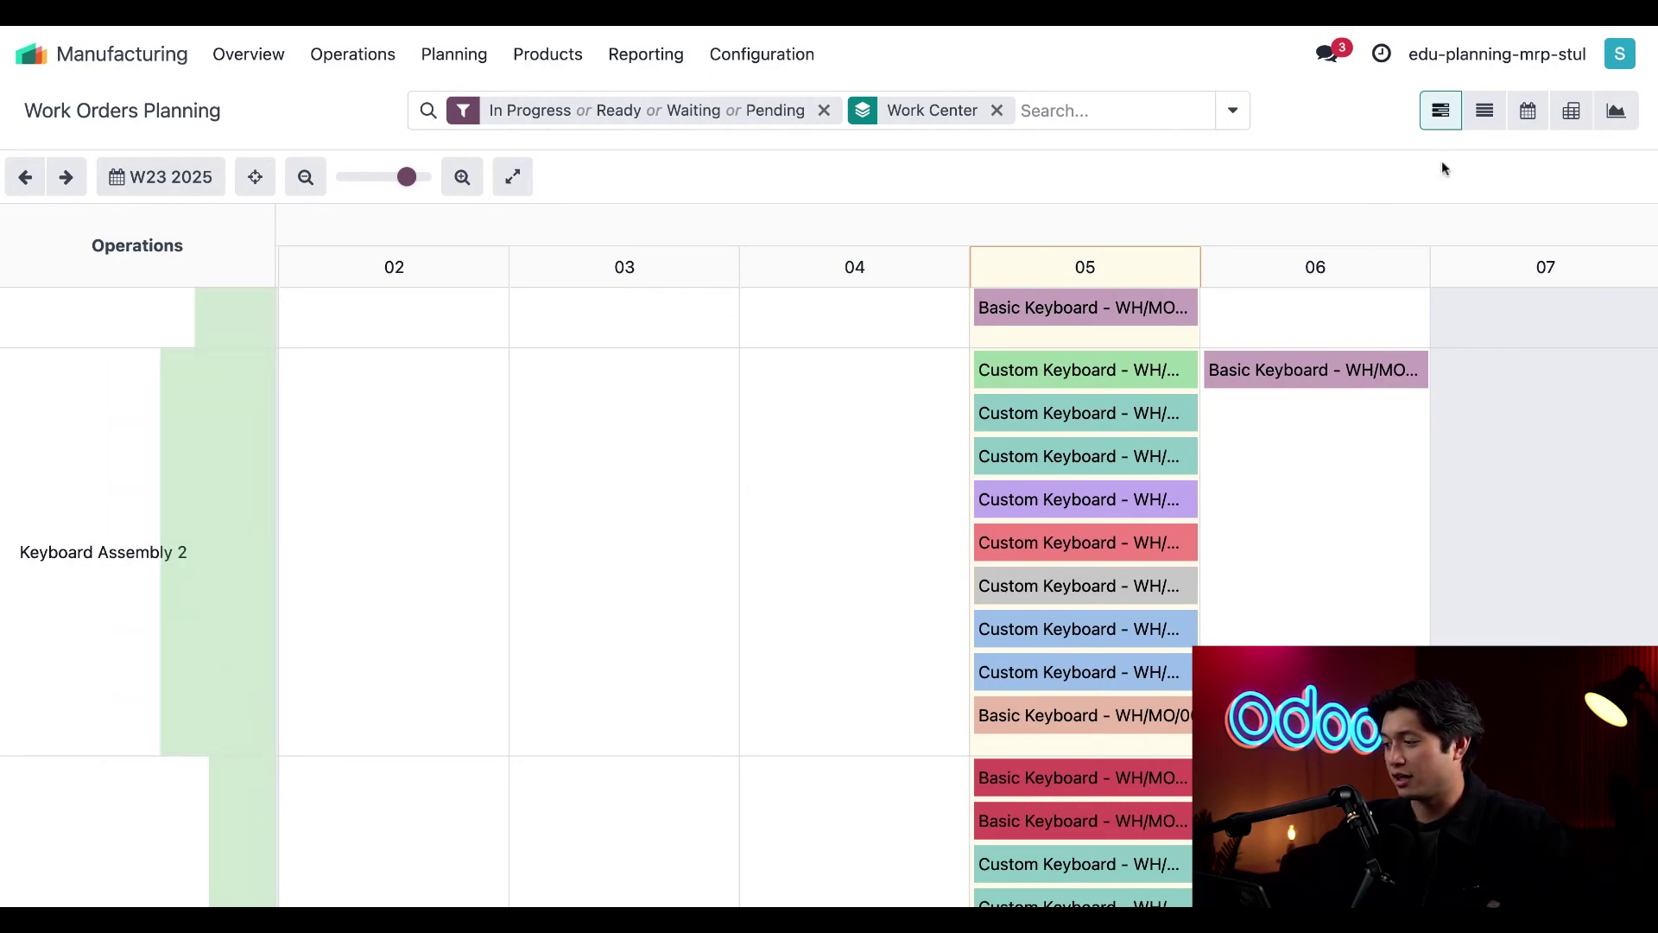
Step: Show the work-order calendar with only Lubrication Station, hiding both Keycaps and both Keyboard Assembly centers
left_click(1527, 110)
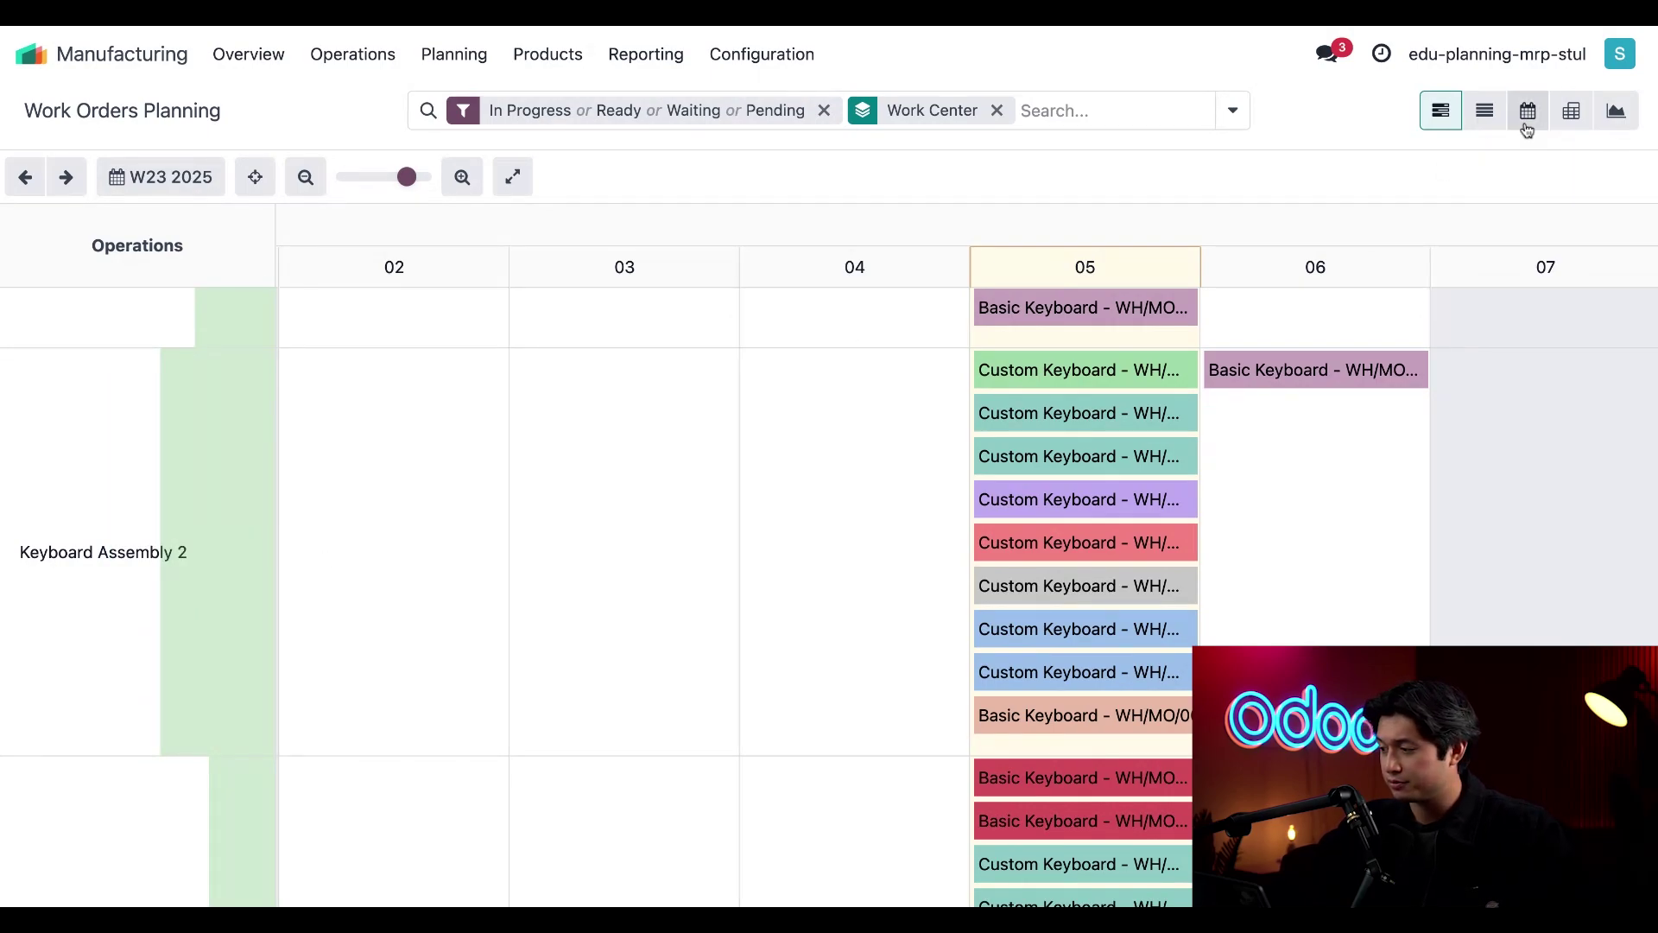
scroll(915, 506, "down", 4)
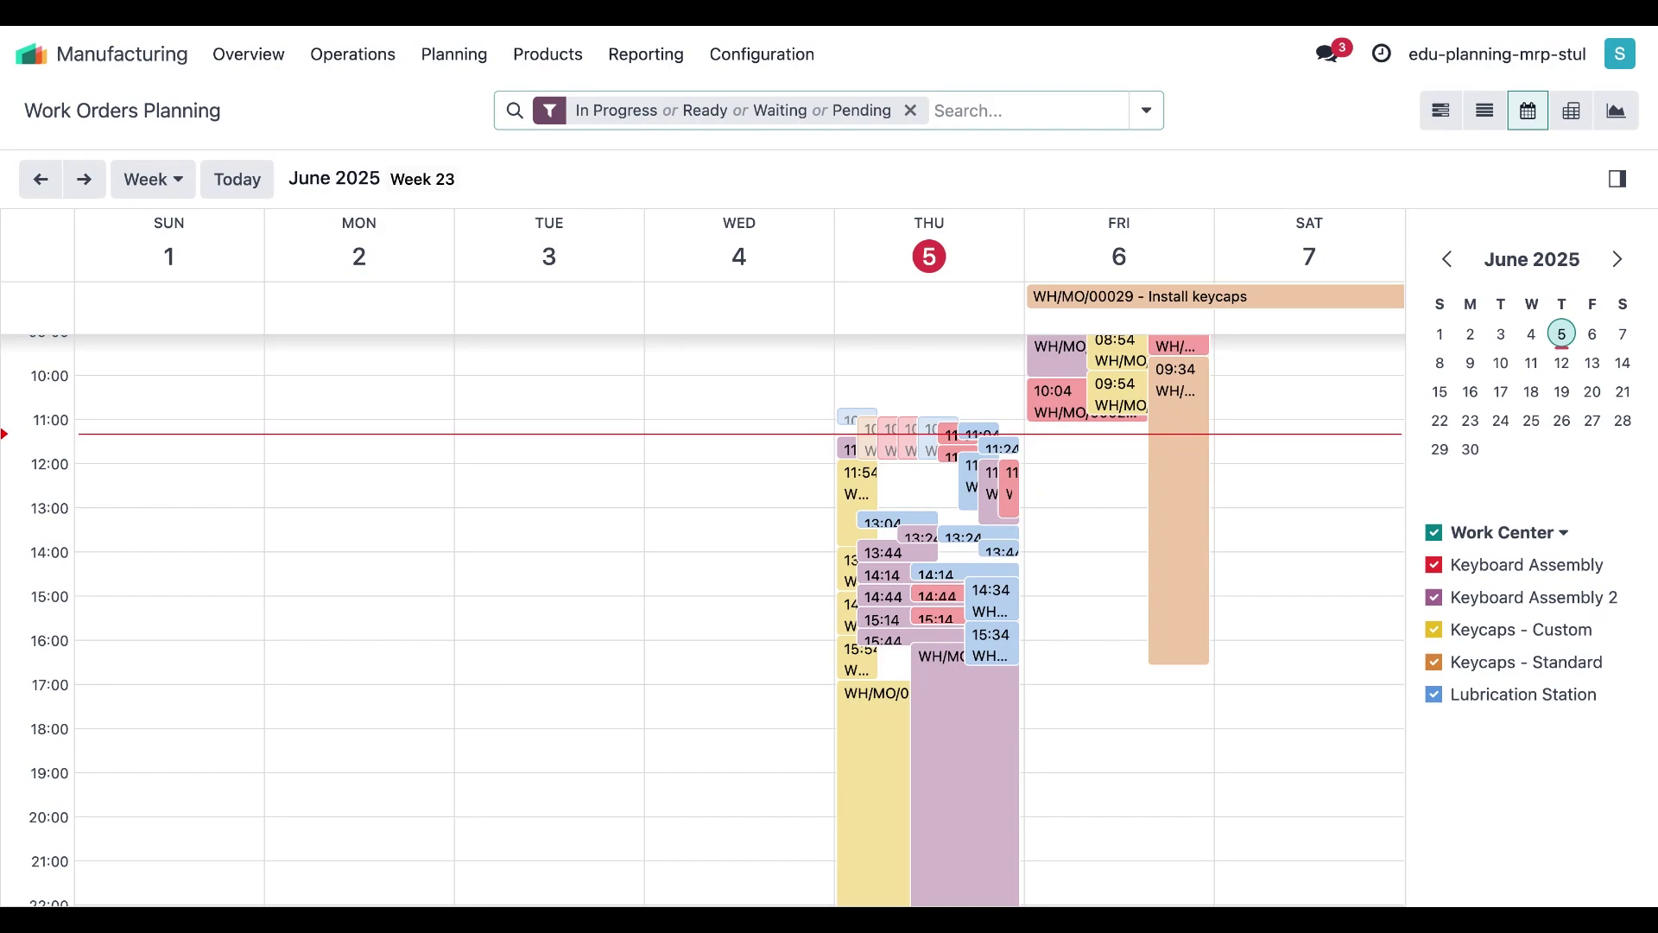
left_click(1434, 662)
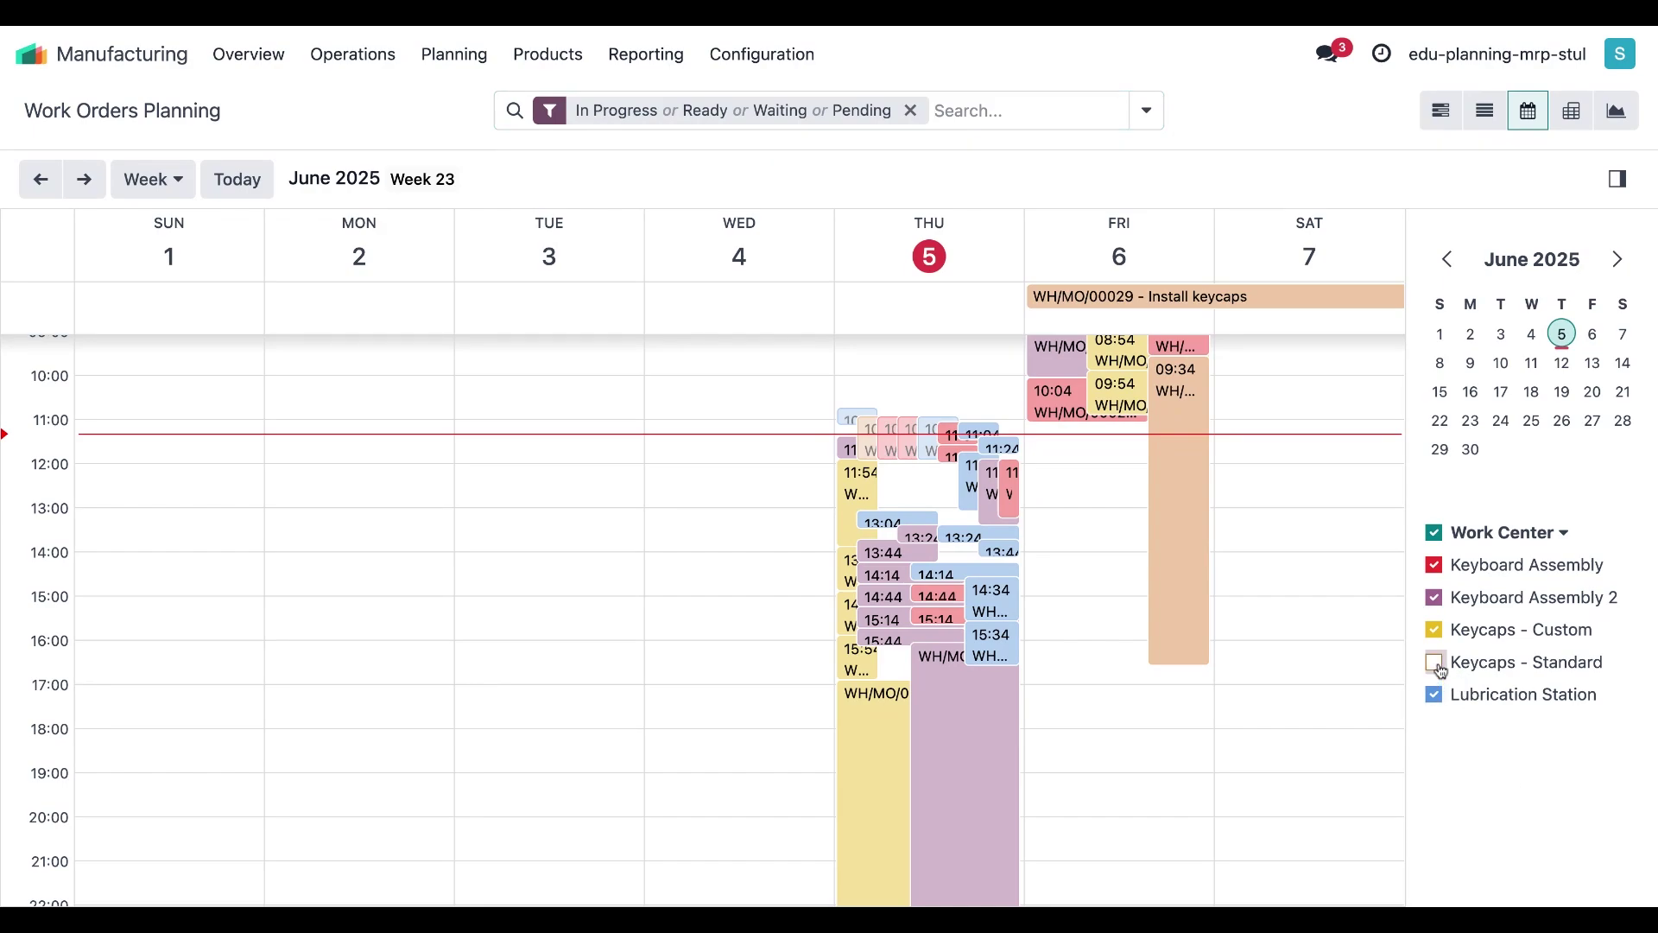
left_click(1436, 631)
left_click(1435, 598)
left_click(1434, 564)
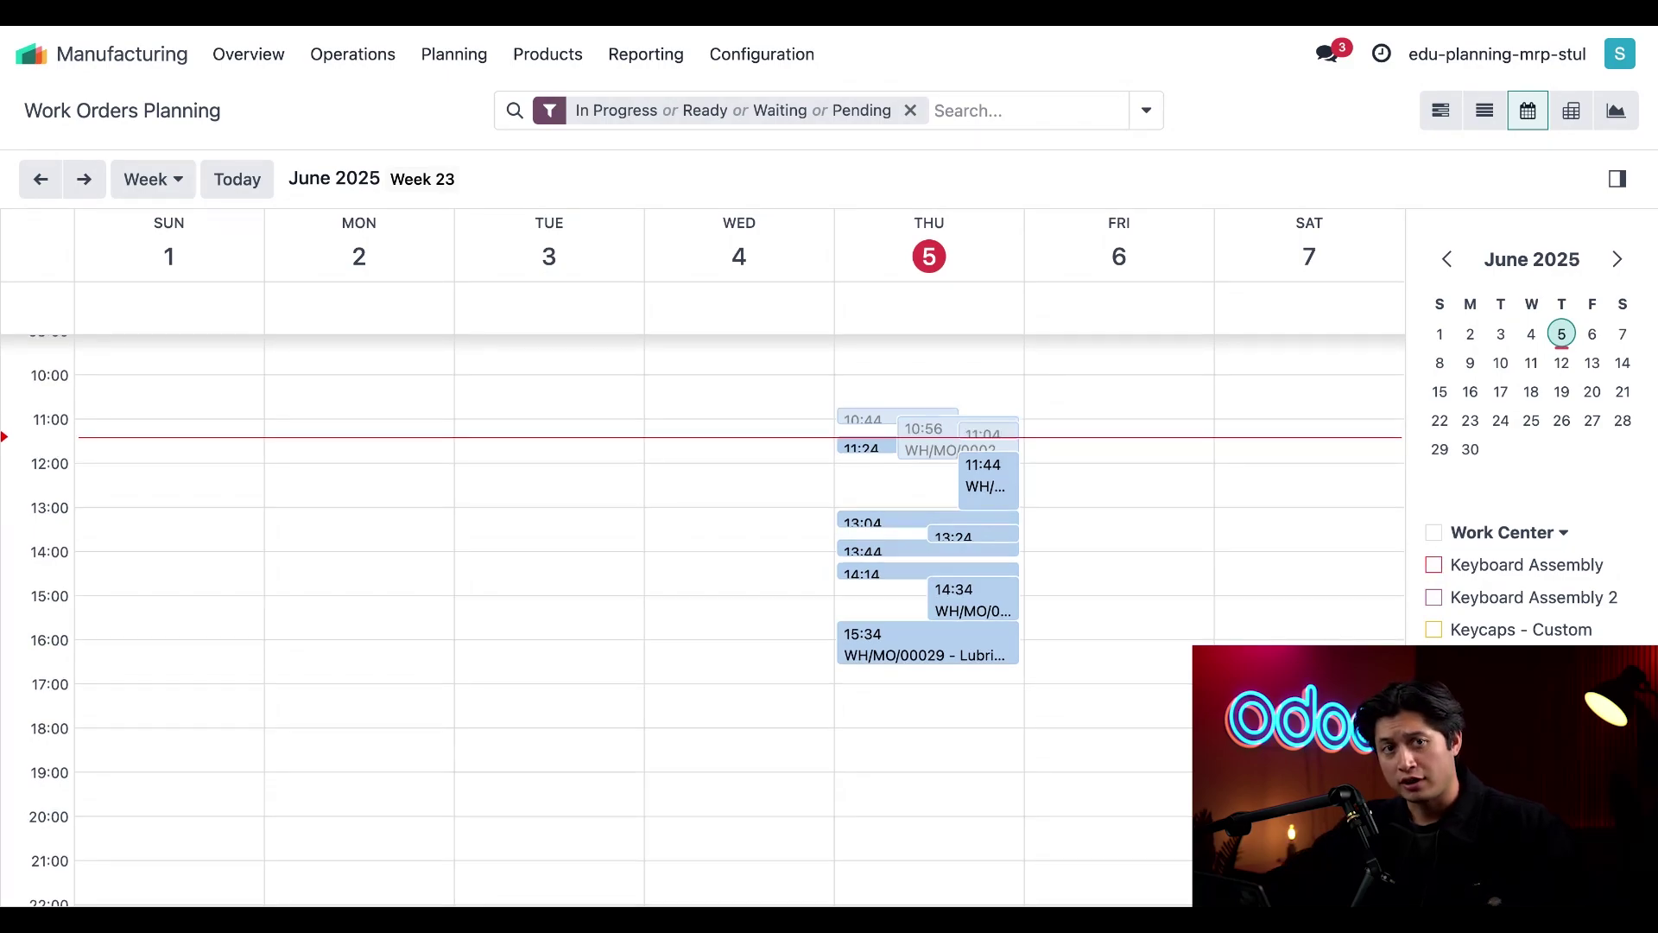
Step: In the hourly Gantt for 5 June 2025, move a Keyboard Assembly work order from 11:00 to 12:00
left_click(1440, 111)
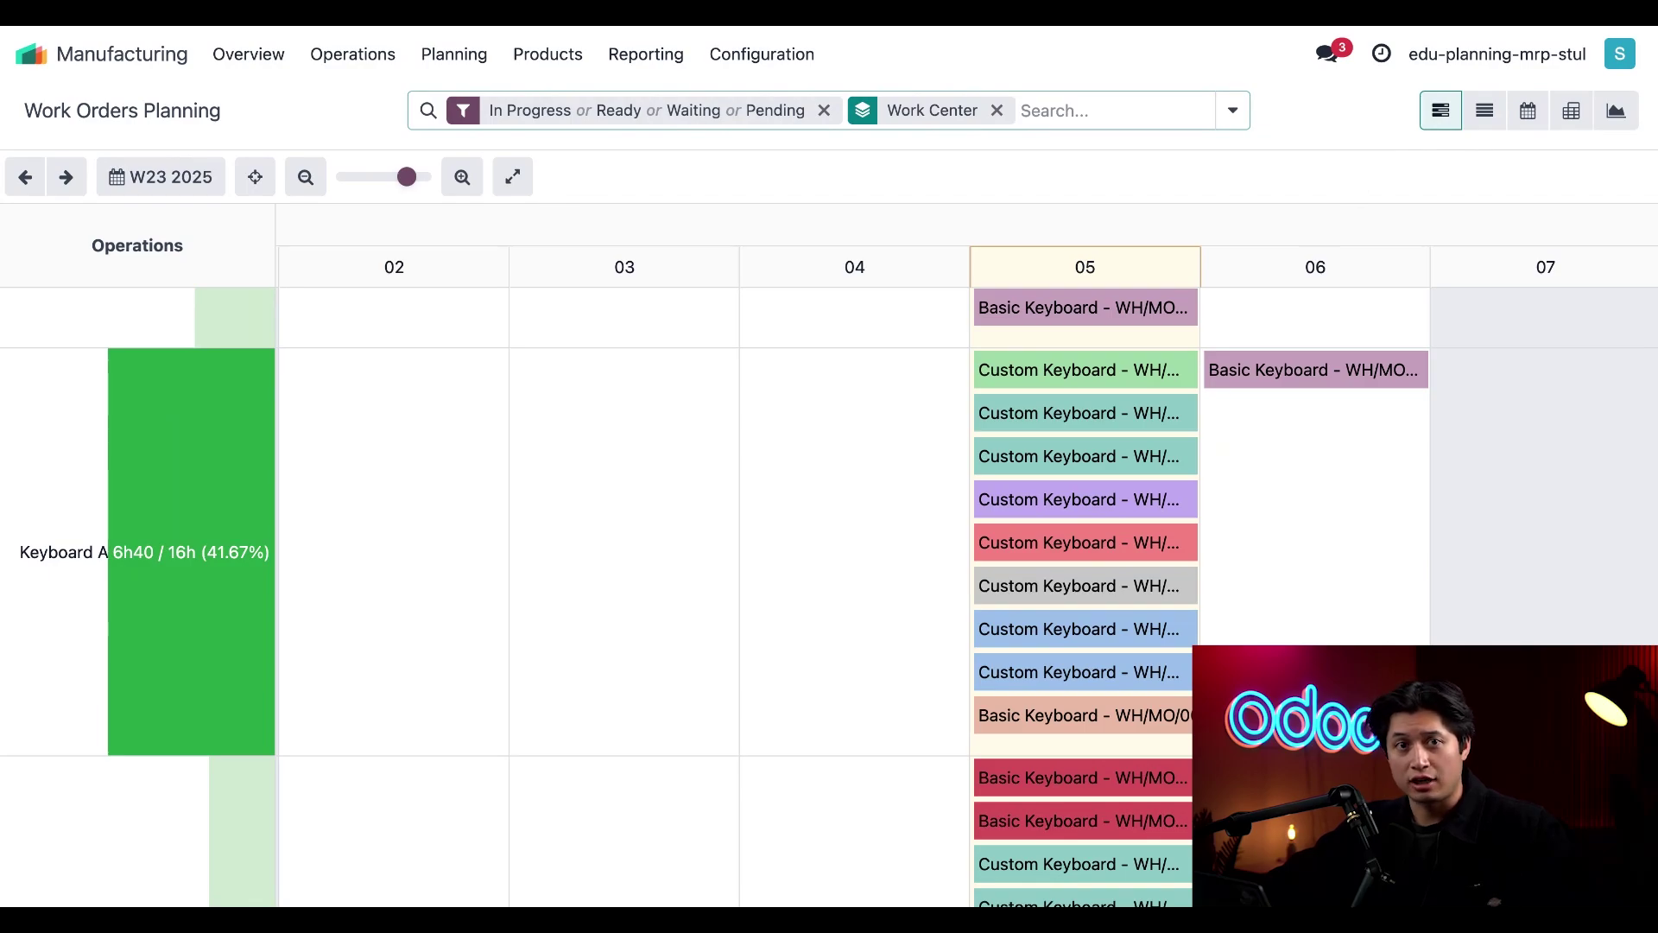
left_click(197, 179)
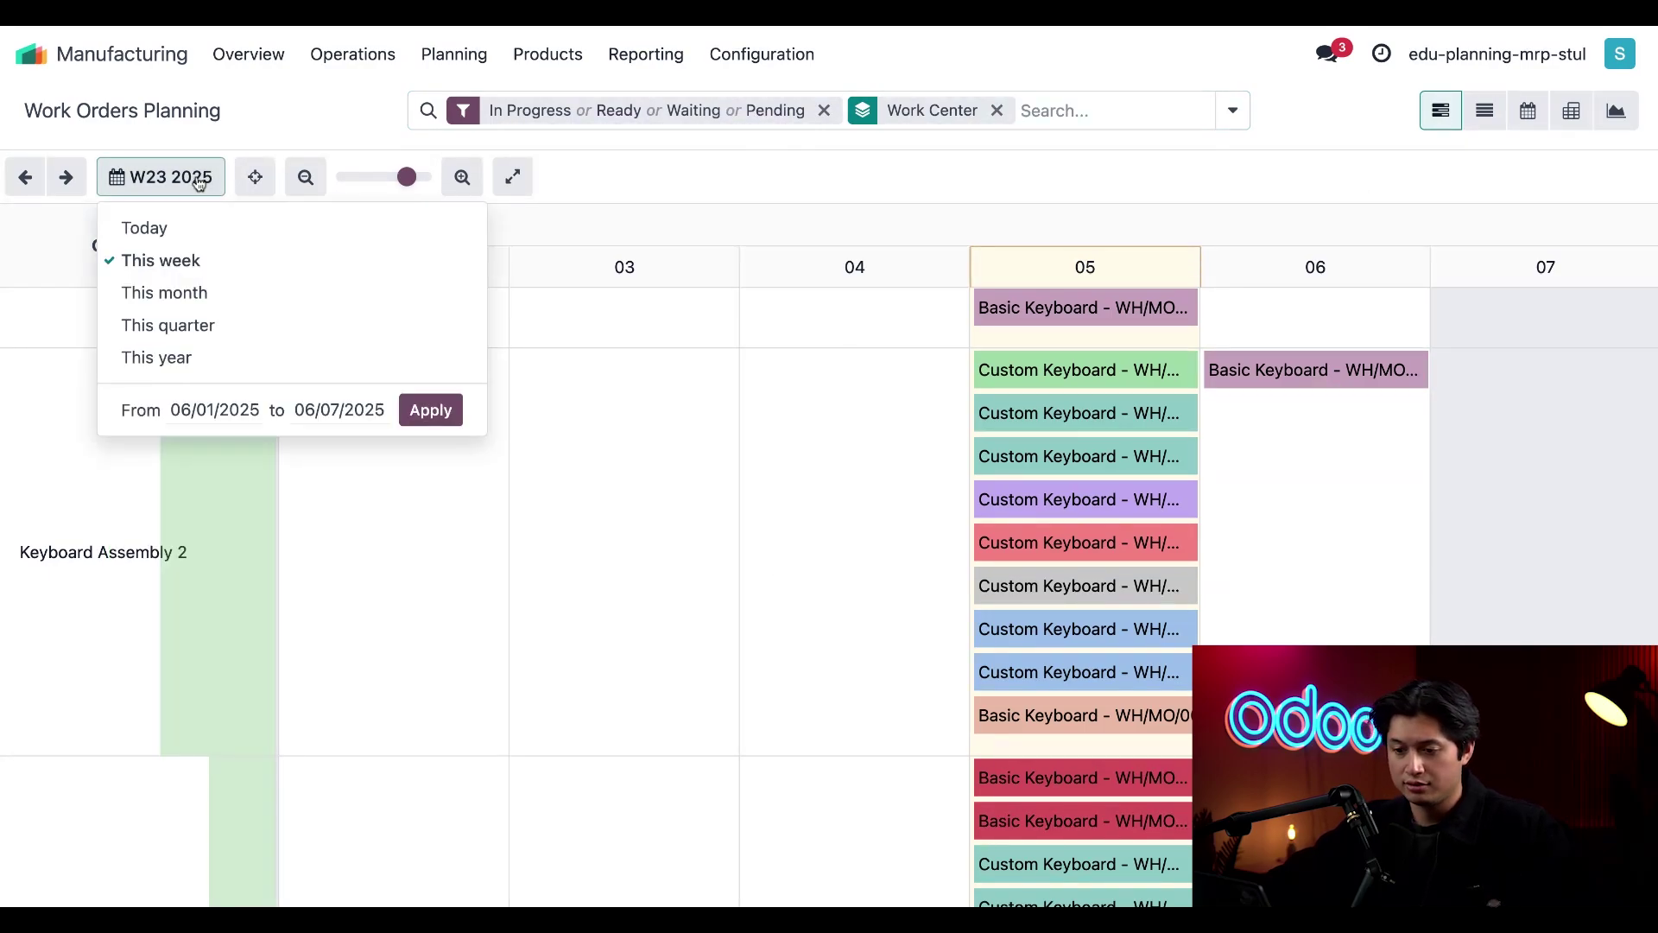
left_click(200, 229)
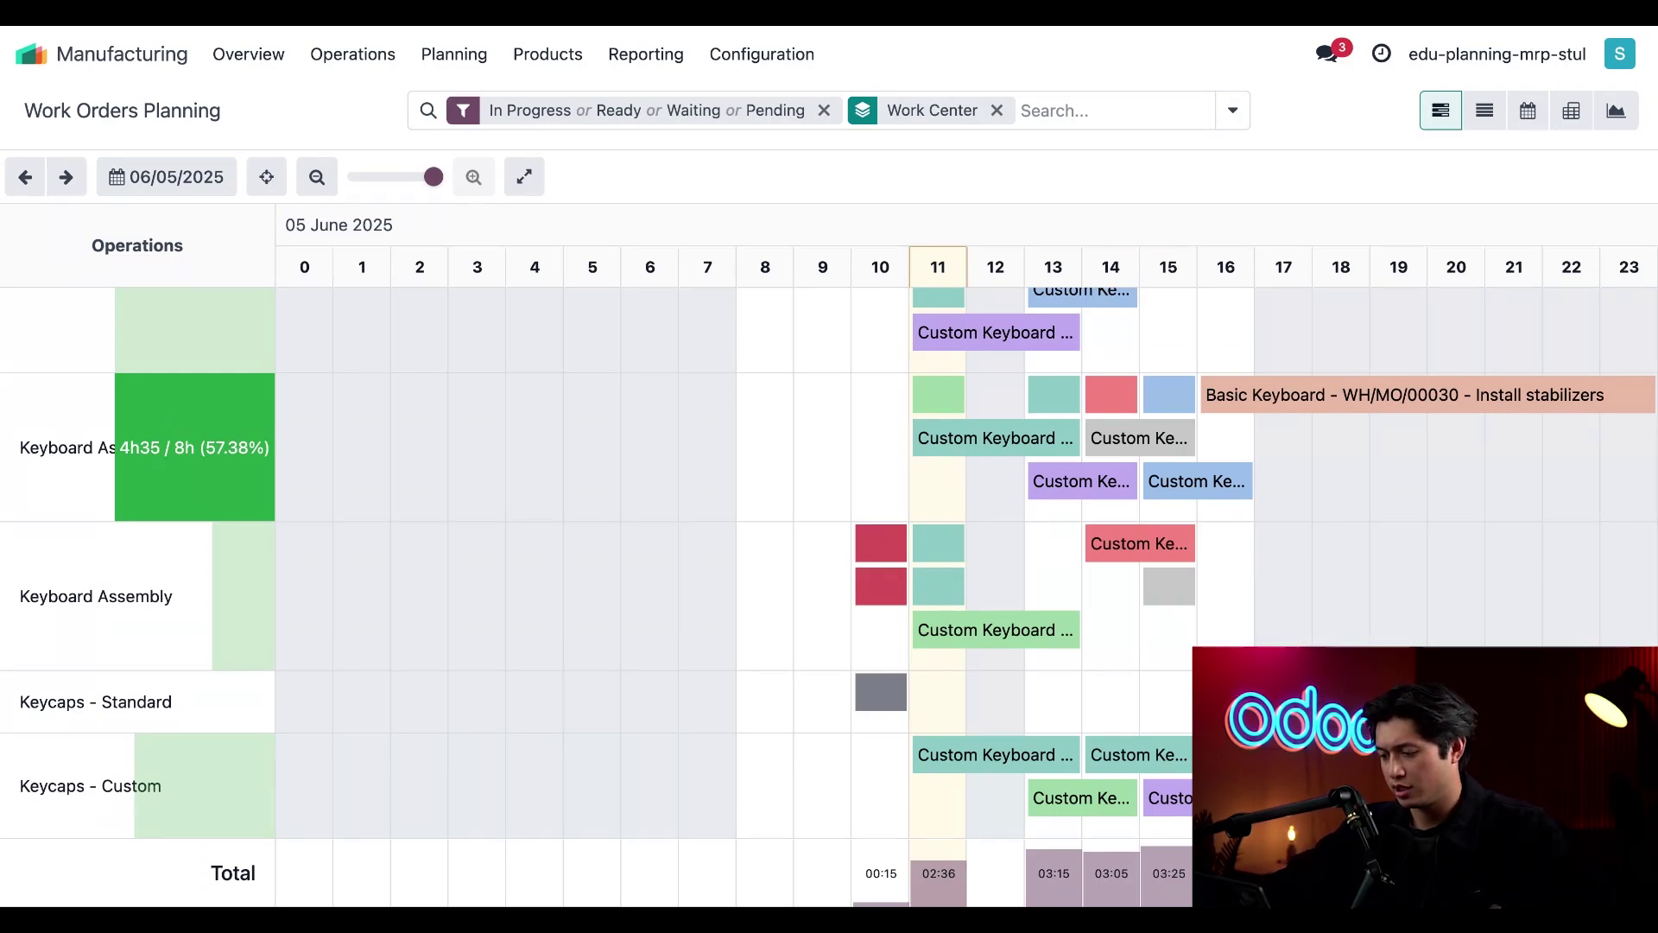
left_click_drag(944, 544, 994, 541)
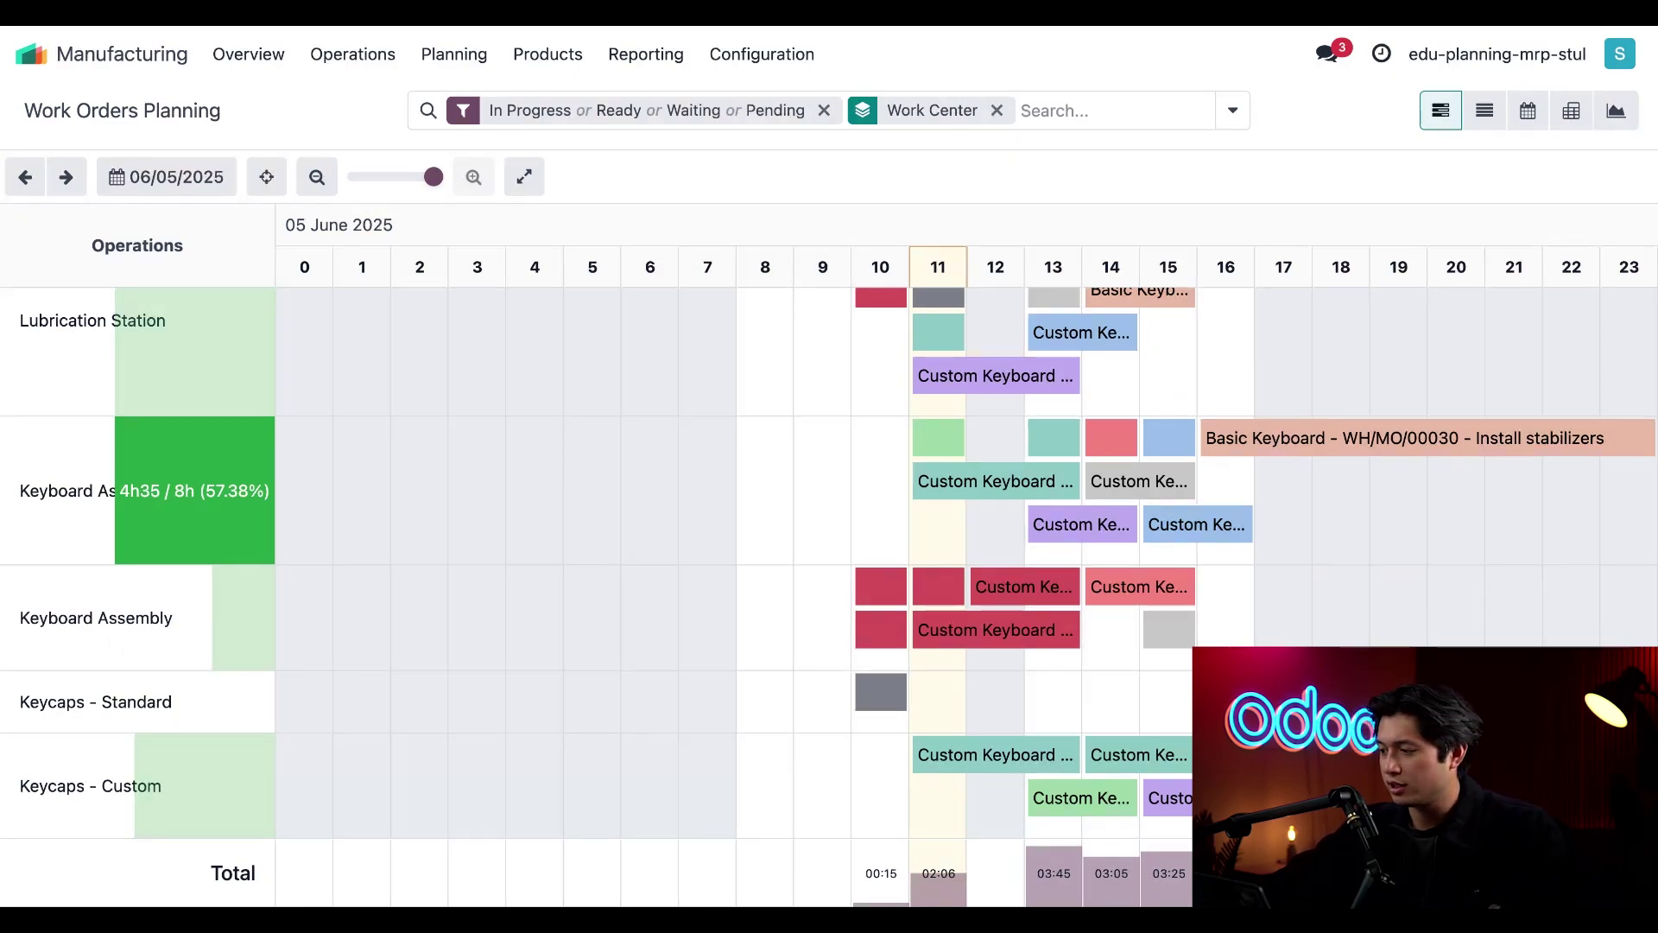
Step: List all 40 work orders ungrouped and inspect the scheduling conflict on a Lubricate switches order
left_click(1491, 126)
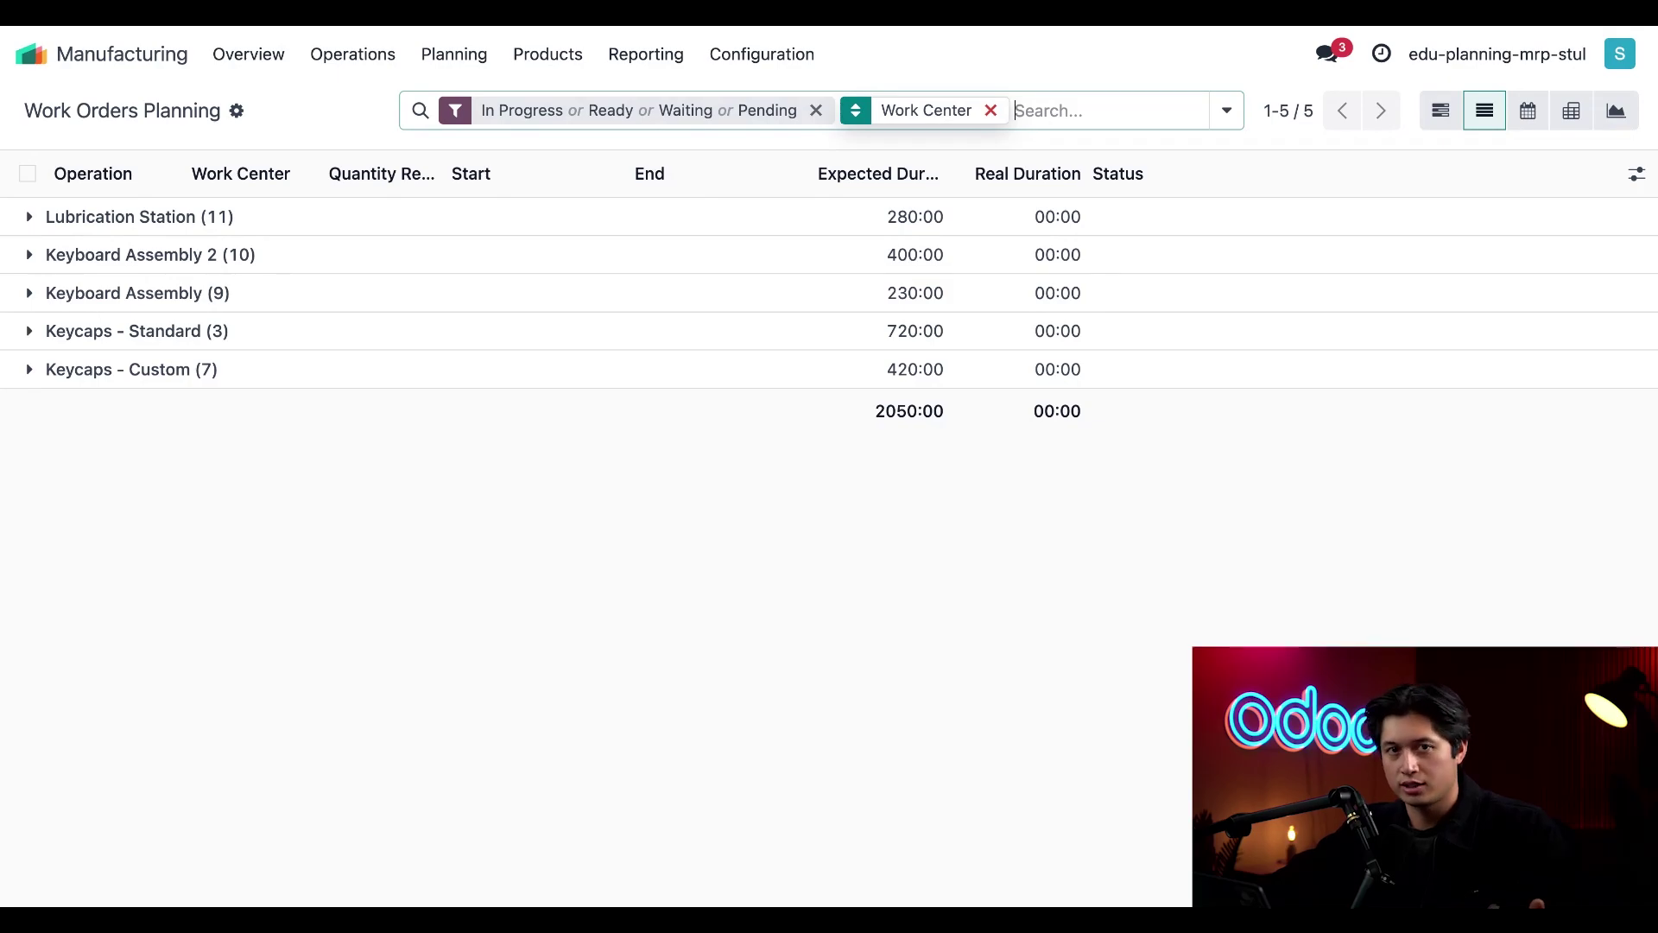
left_click(990, 110)
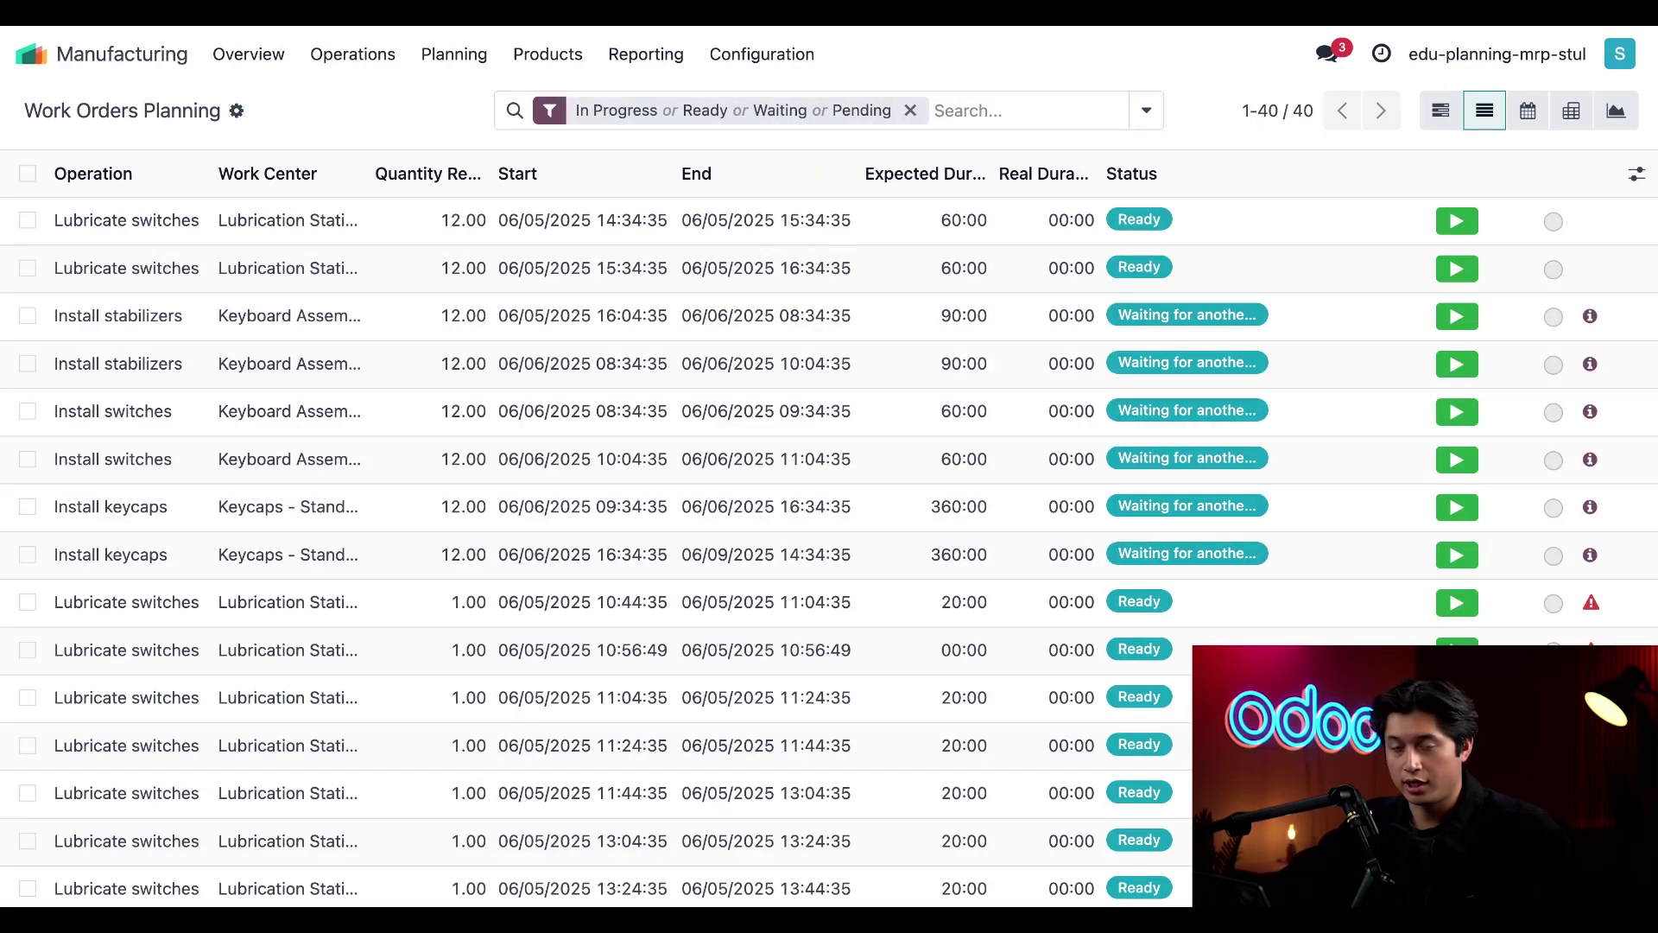
left_click(1591, 319)
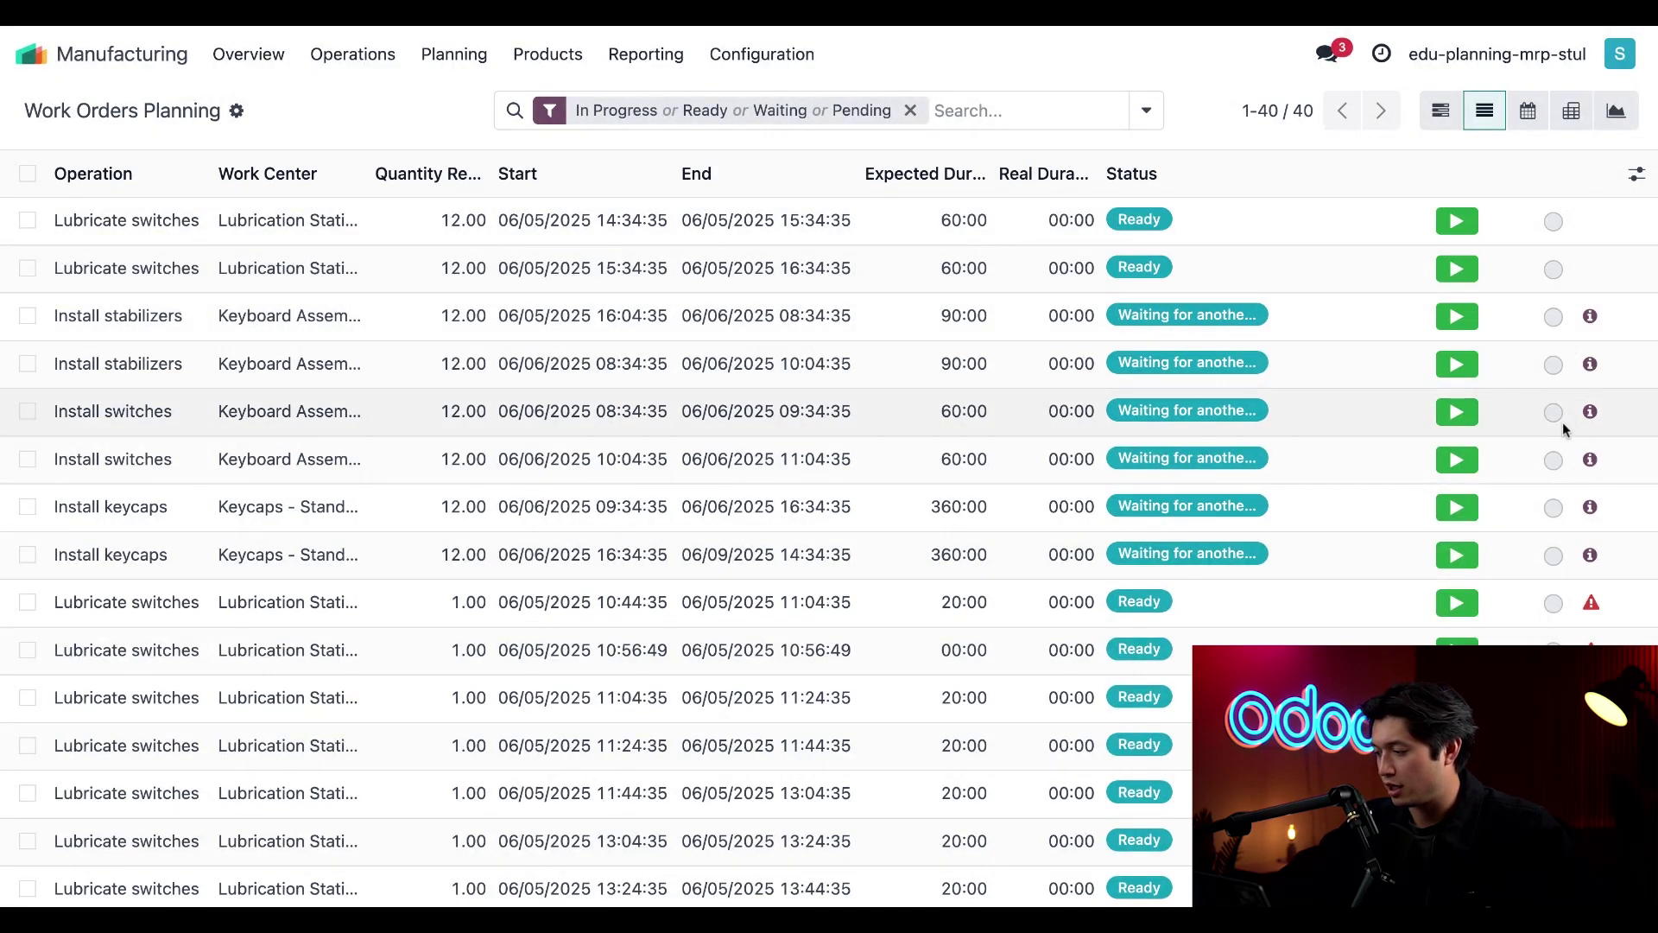
scroll(1589, 436, "down", 2)
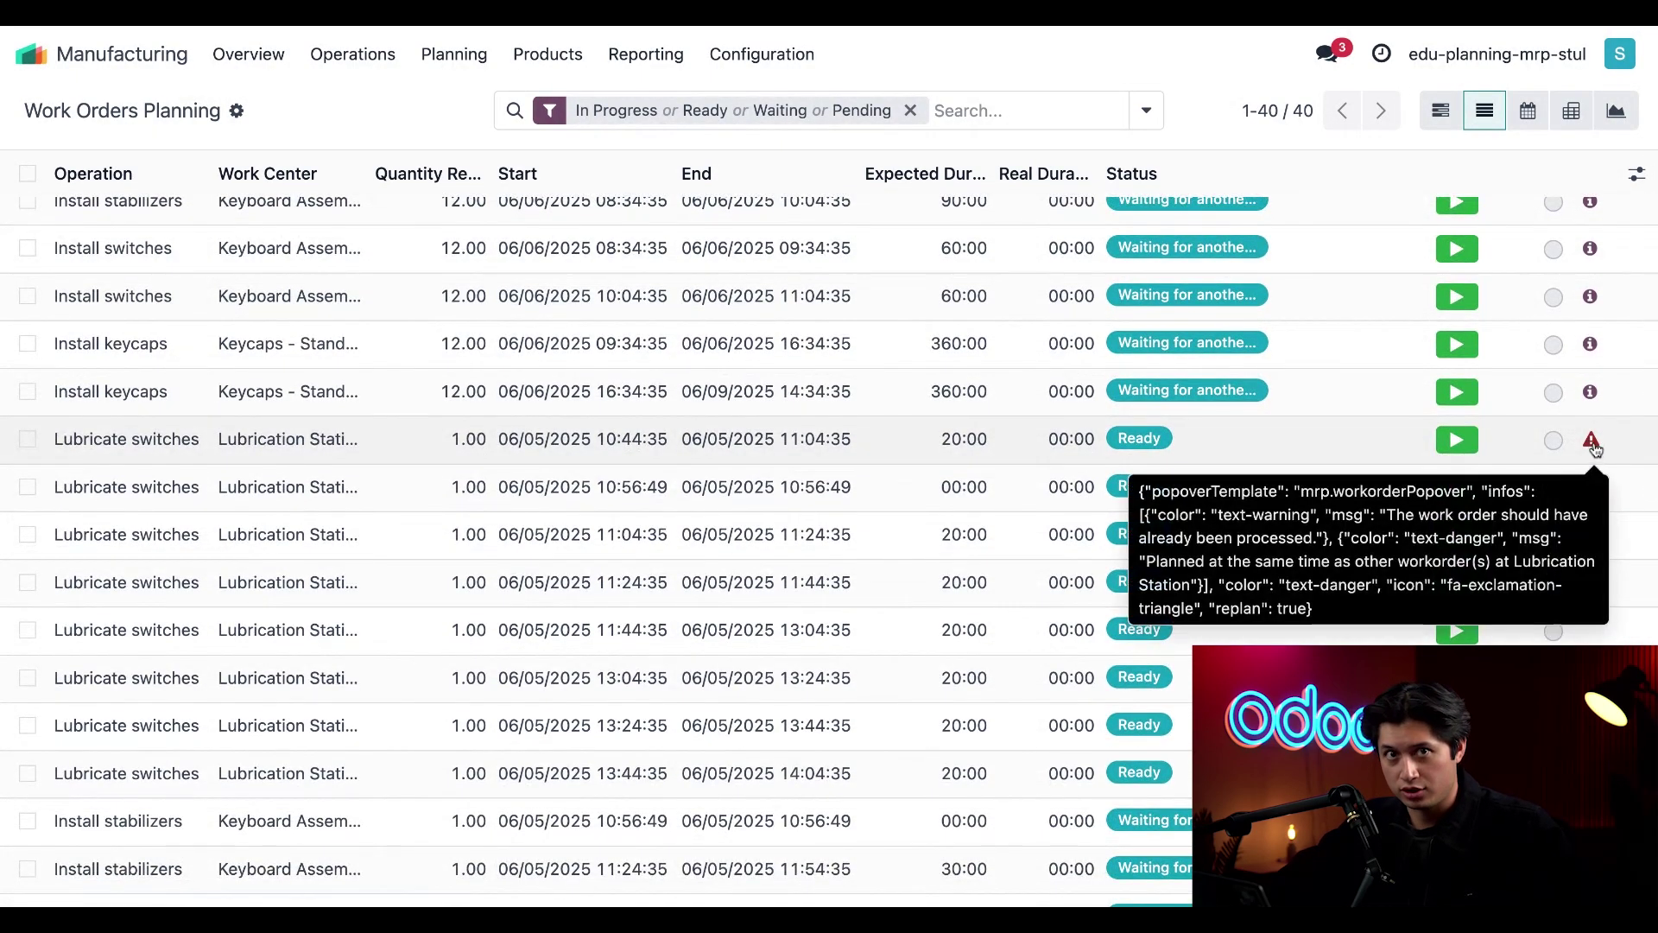
left_click(1591, 441)
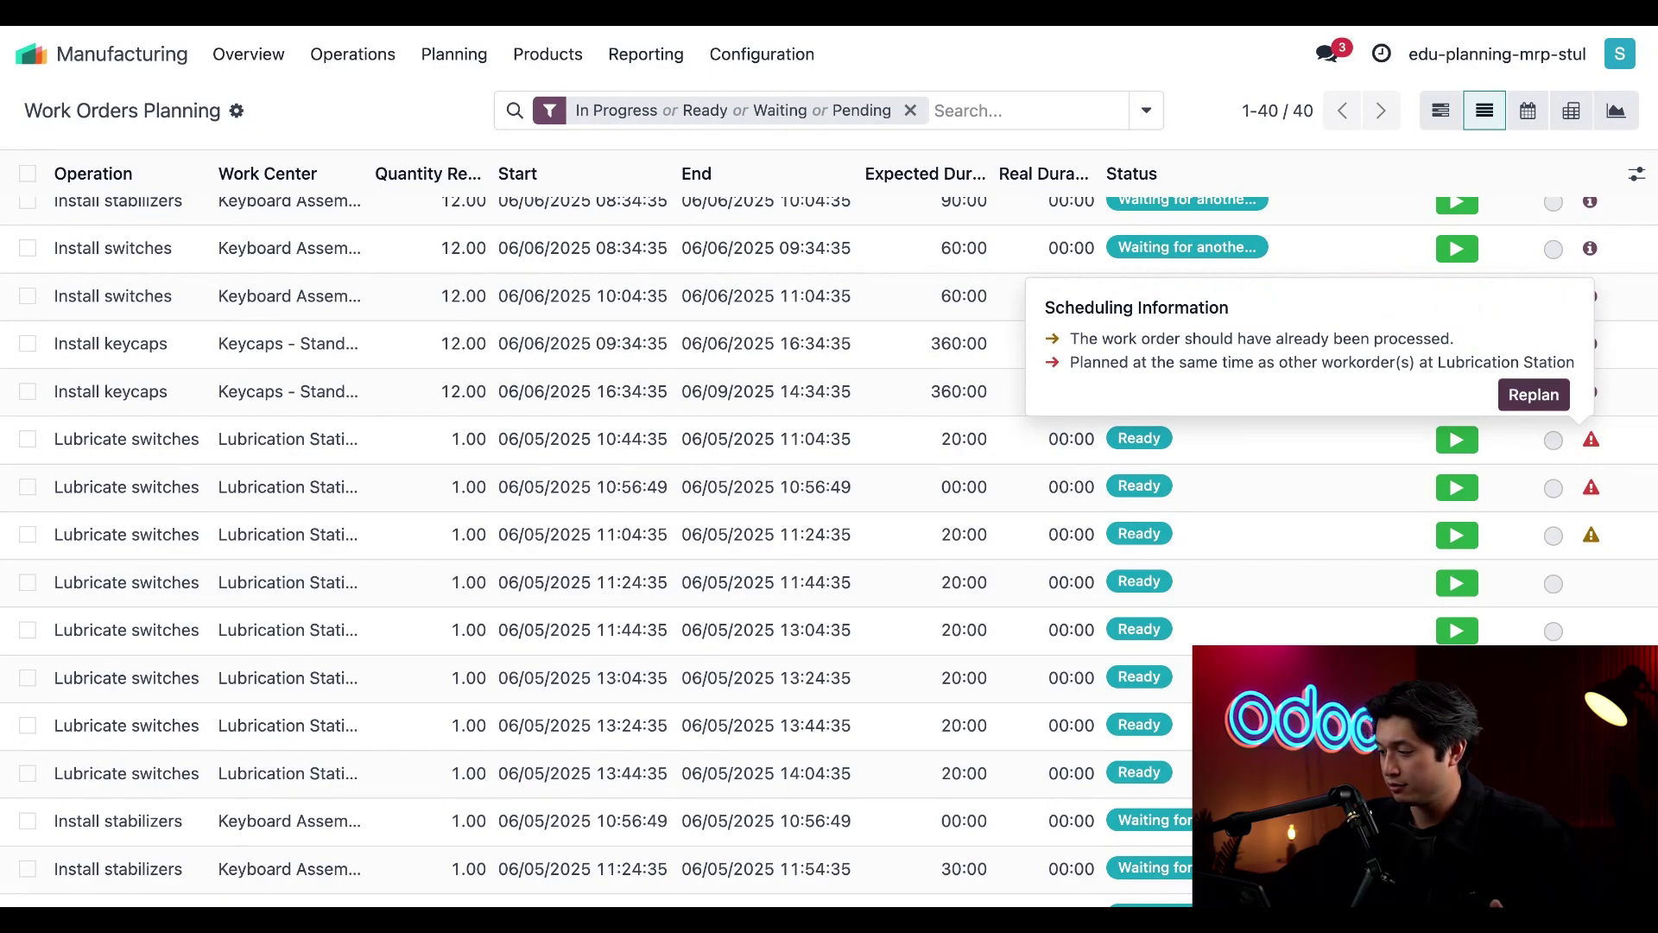
Step: Replan the conflicting Lubricate switches work order from 10:44 to 16:34–16:54
left_click(1534, 394)
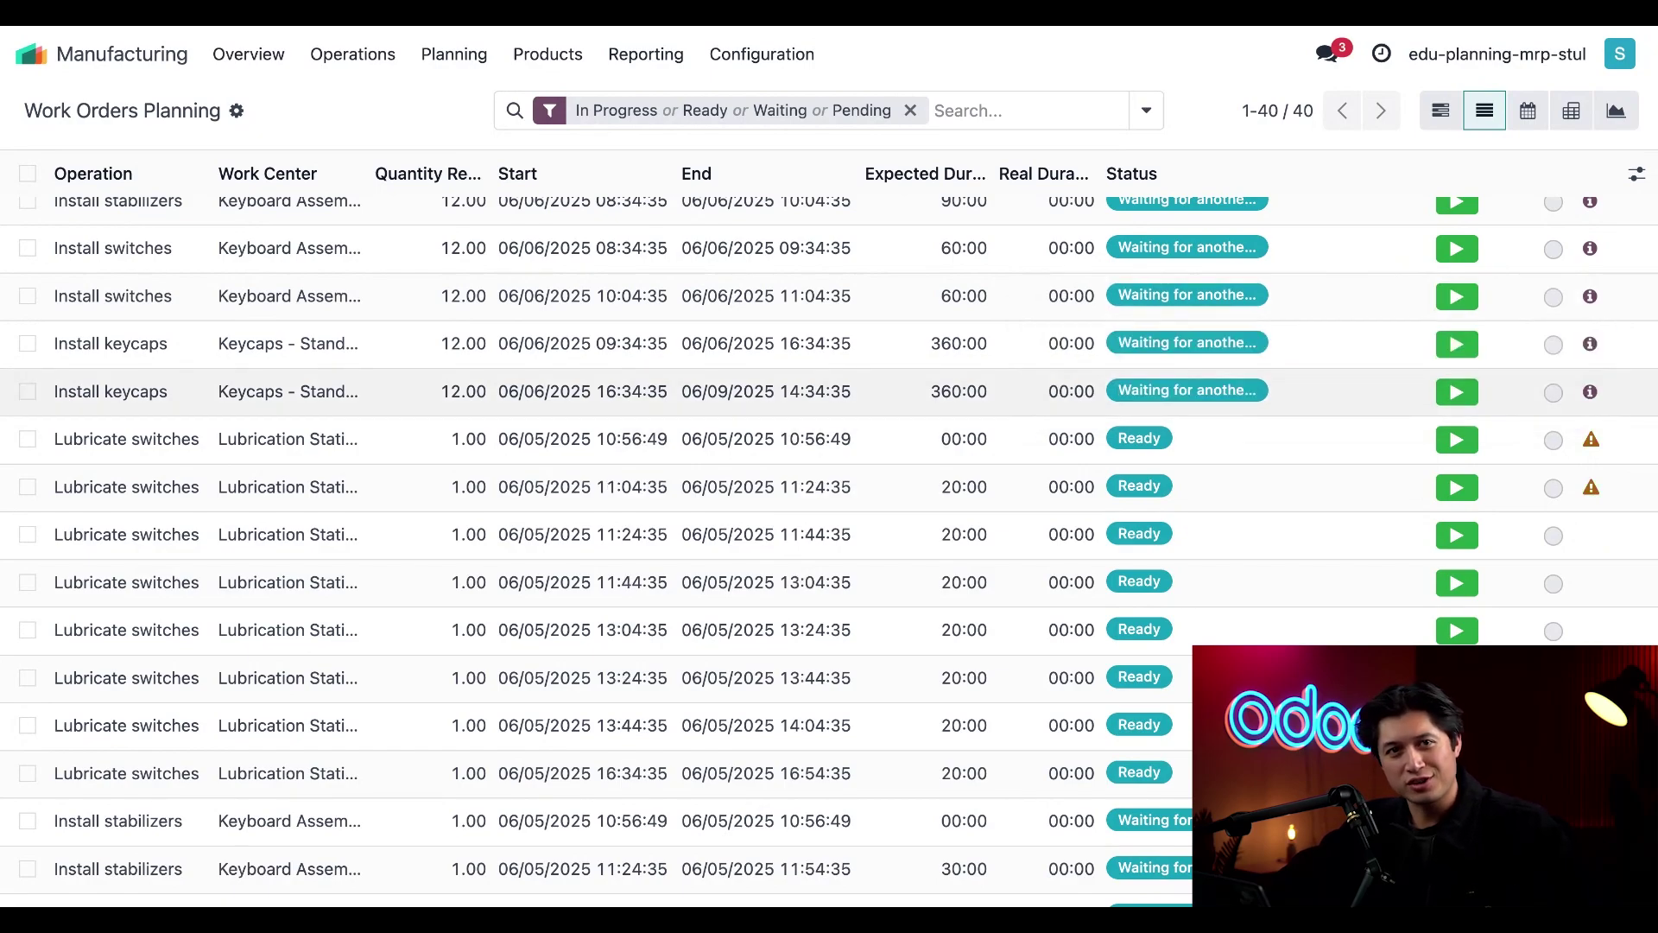